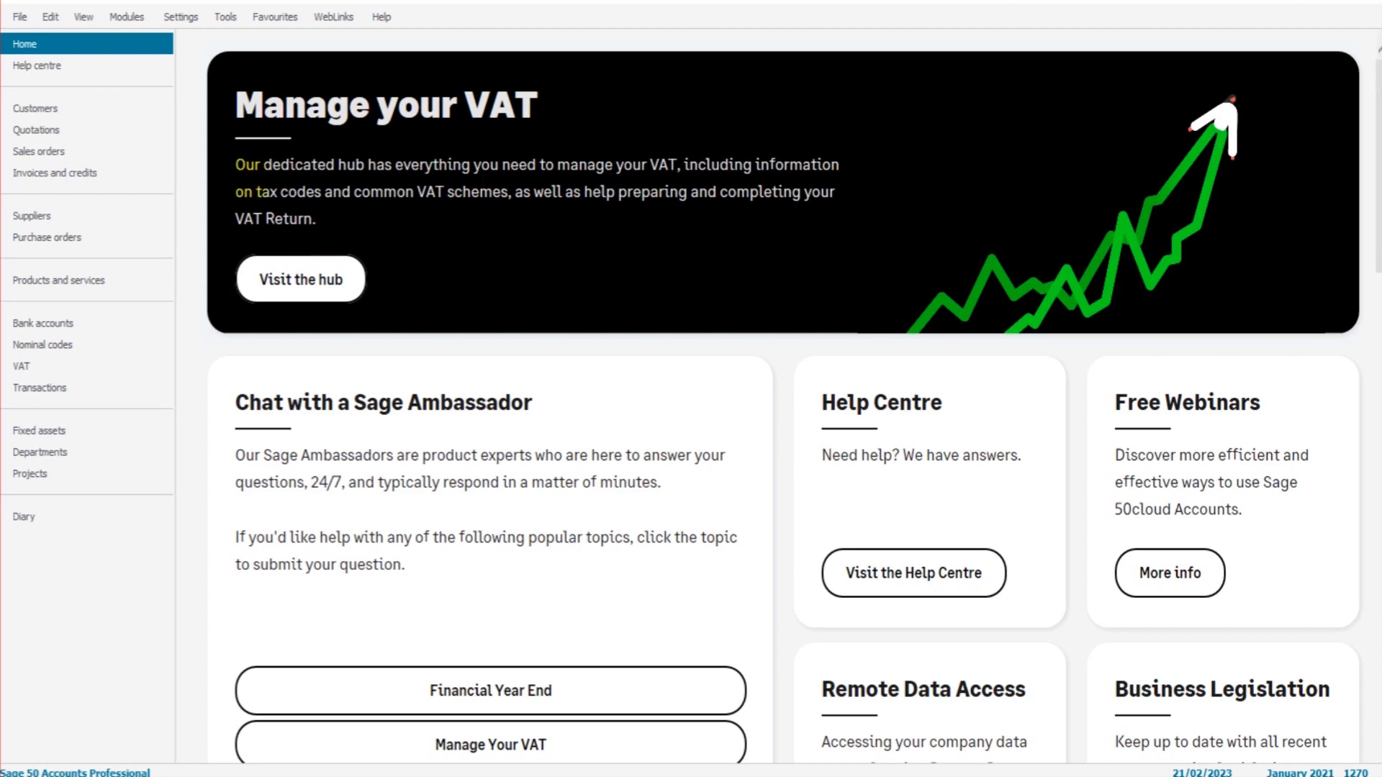
Show the list of all 31 customer records and select Bobs Building Supplies.
{"action": "left_click", "coordinate": [97, 112]}
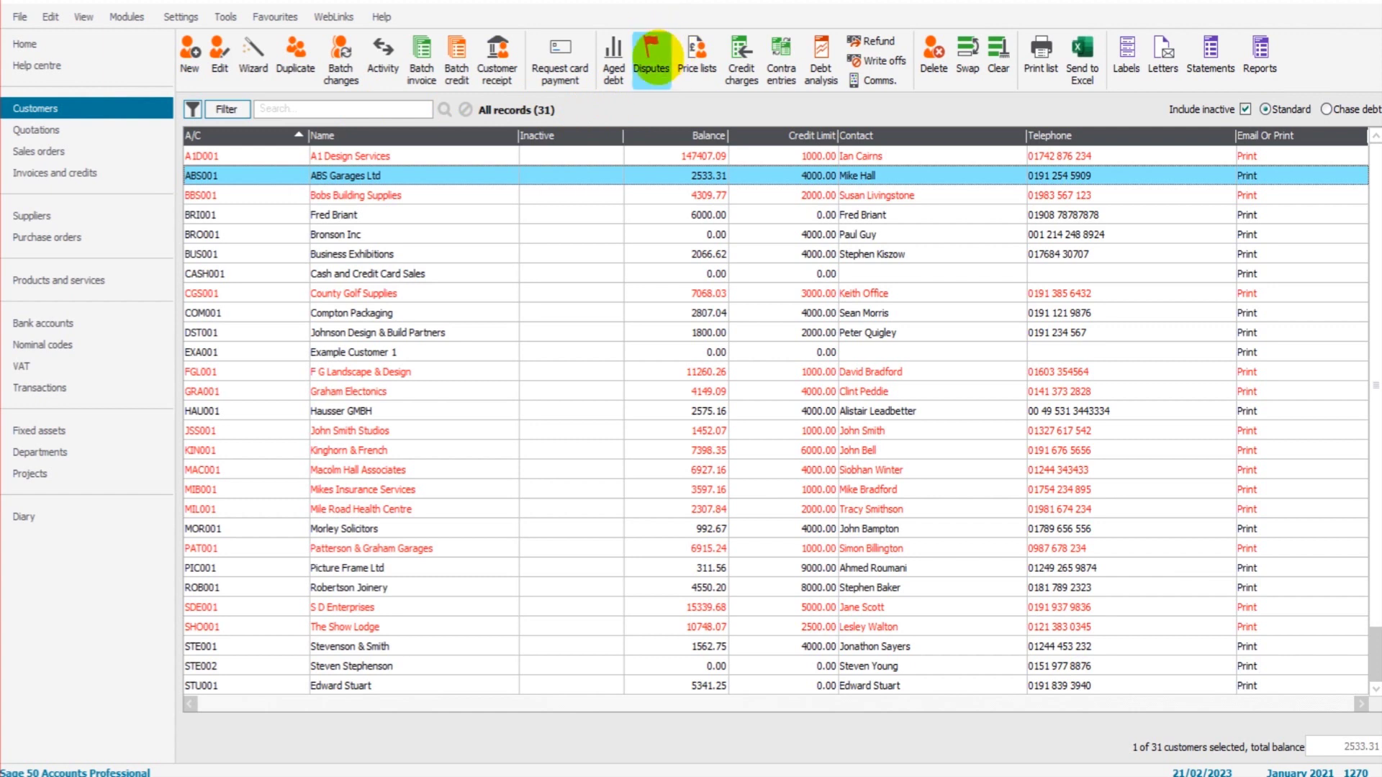
{"action": "left_click", "coordinate": [95, 214]}
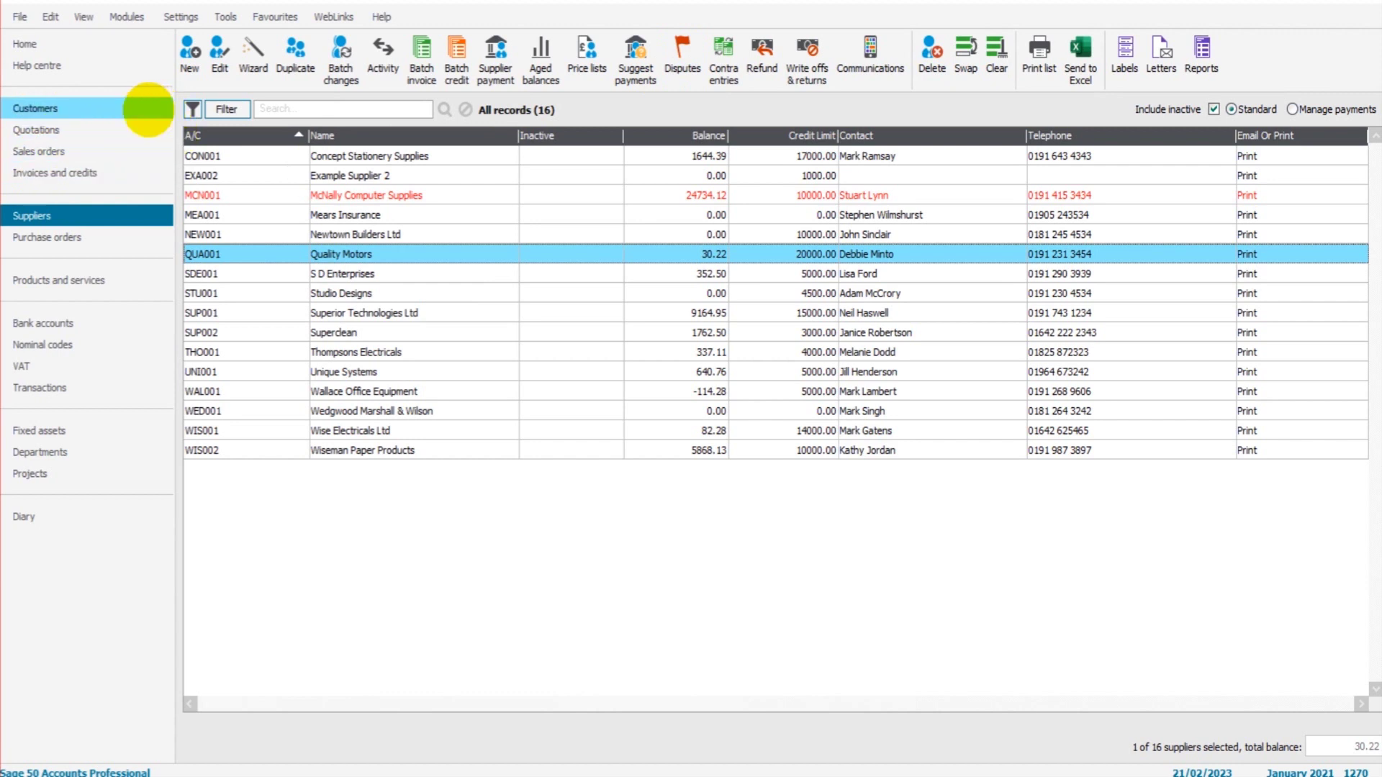
{"action": "left_click", "coordinate": [144, 108]}
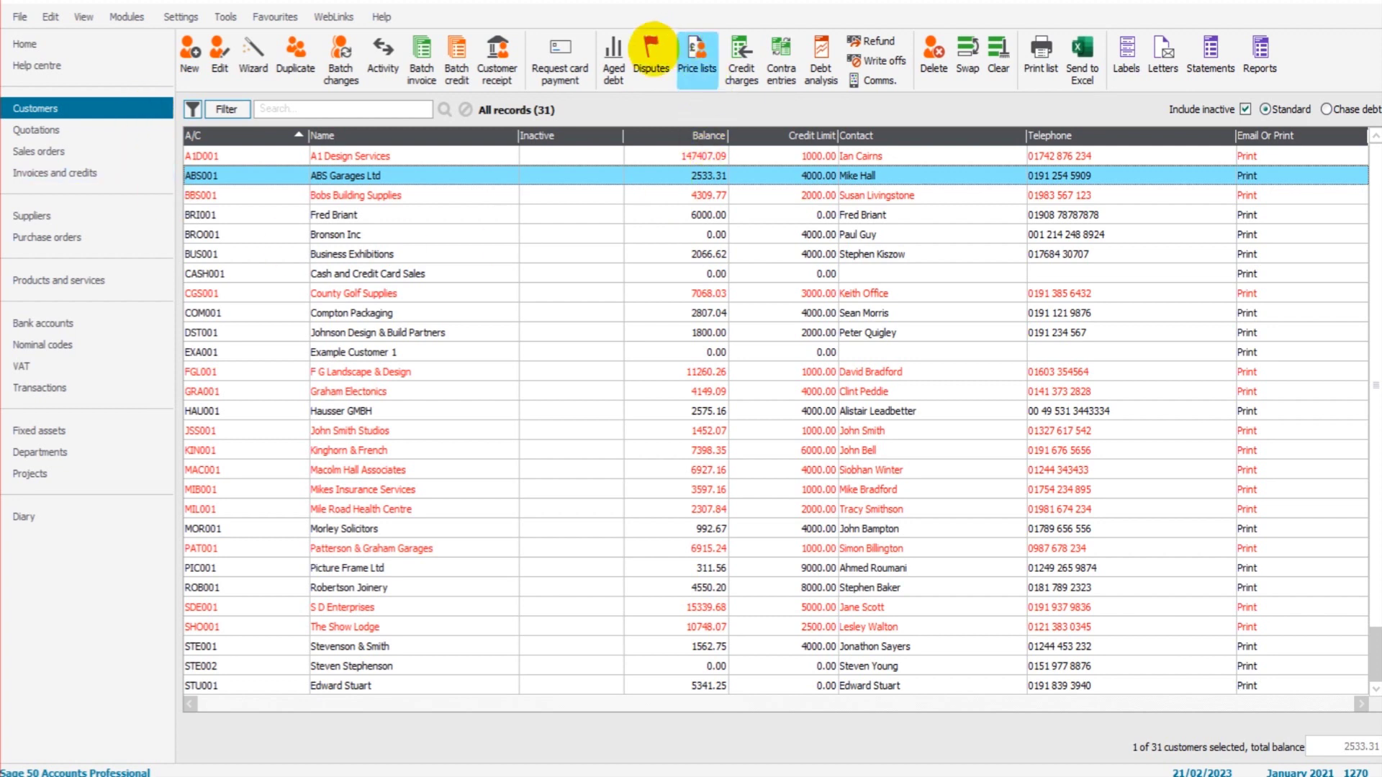
{"action": "left_click", "coordinate": [87, 214]}
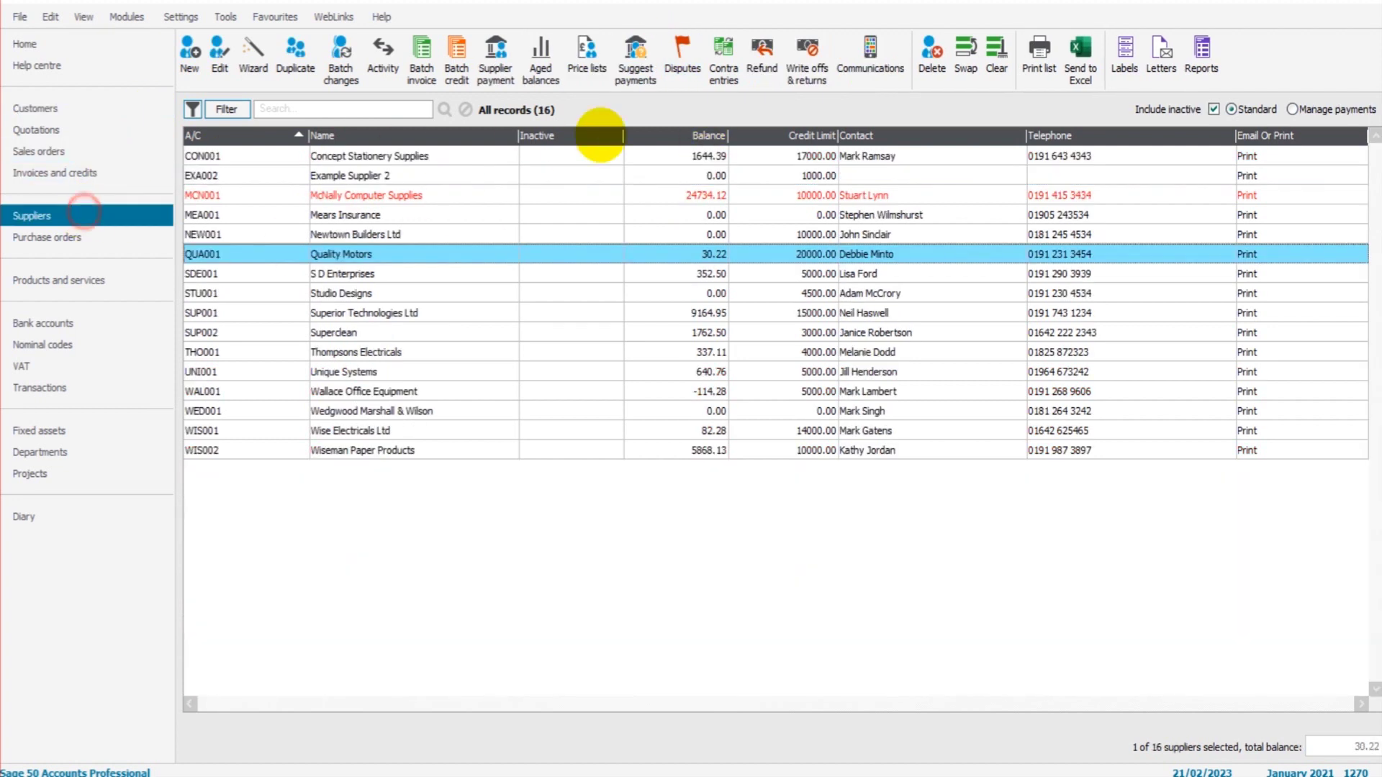
{"action": "left_click", "coordinate": [99, 109]}
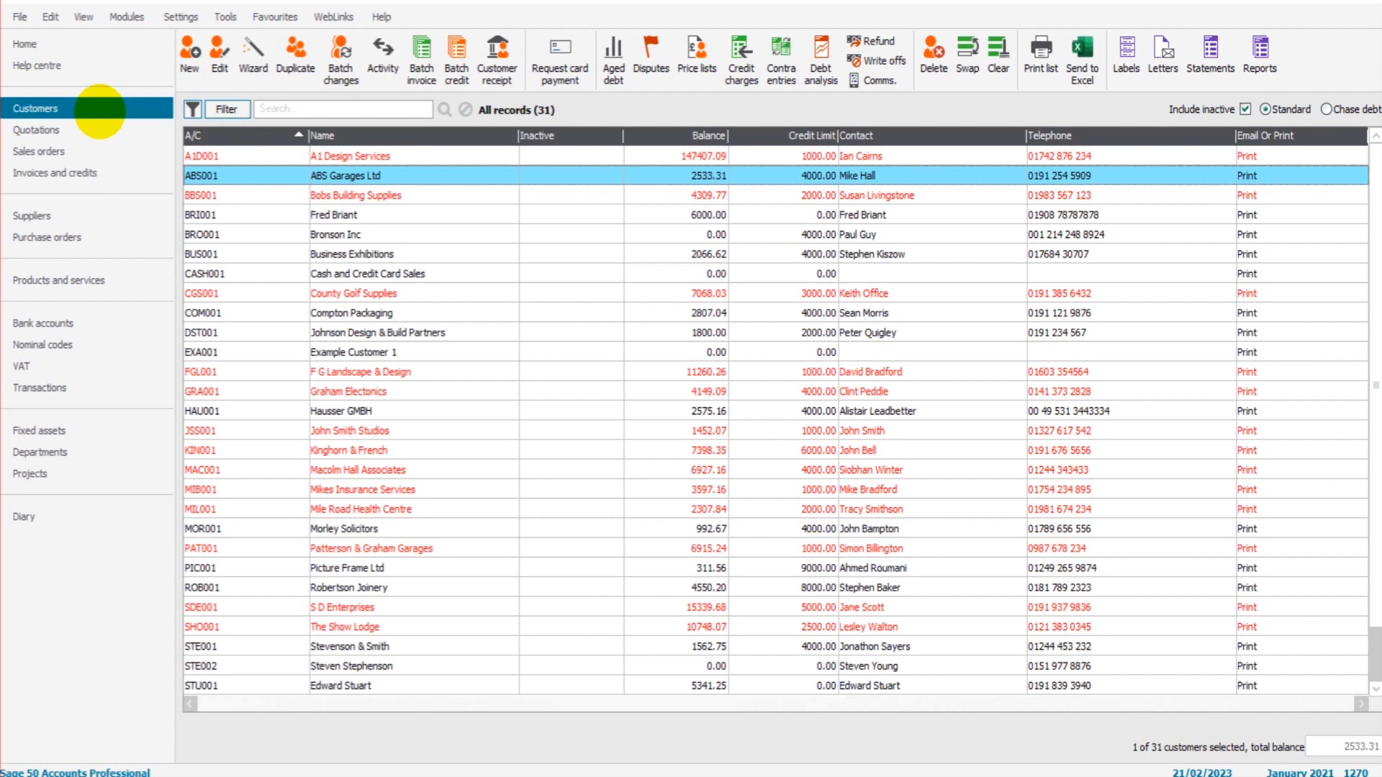
{"action": "left_click", "coordinate": [426, 194]}
{"action": "left_click", "coordinate": [432, 175]}
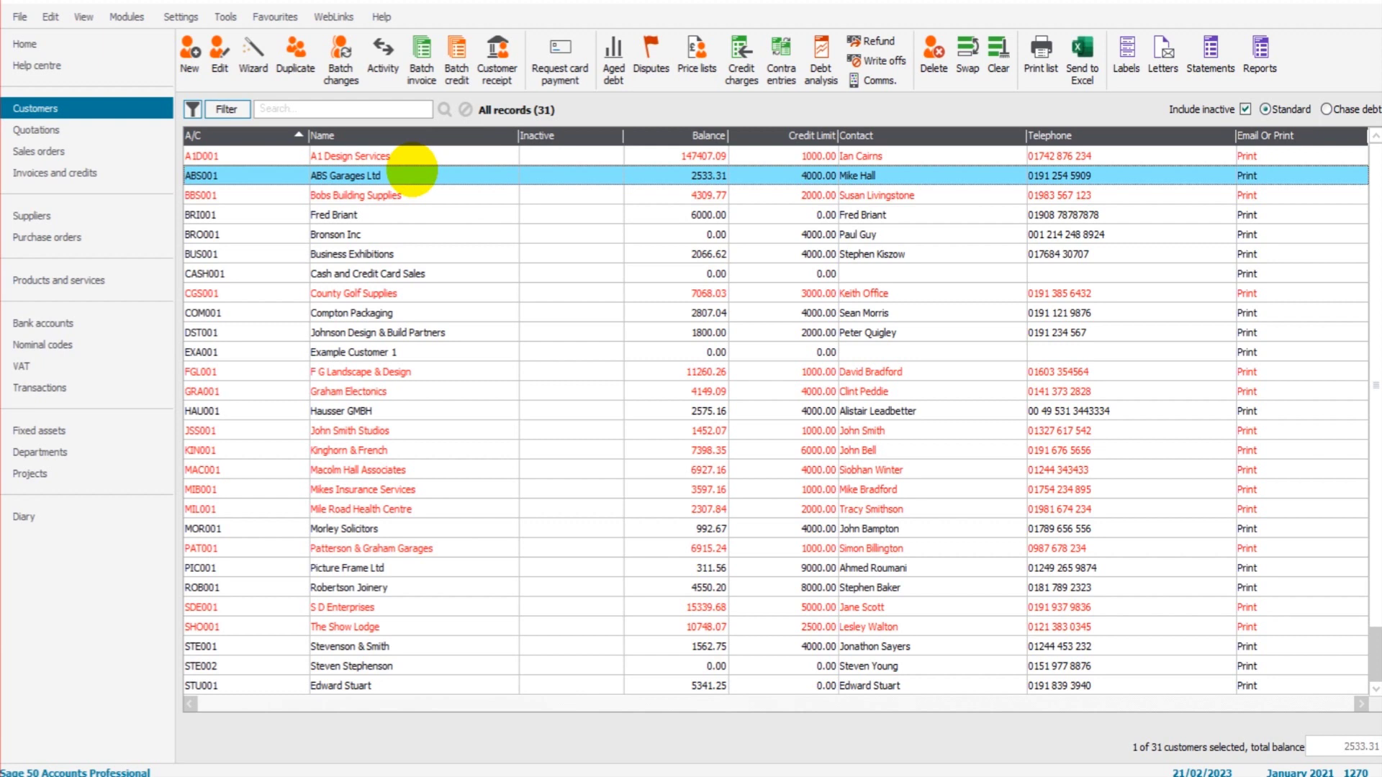
{"action": "left_click", "coordinate": [391, 214]}
{"action": "left_click", "coordinate": [401, 175]}
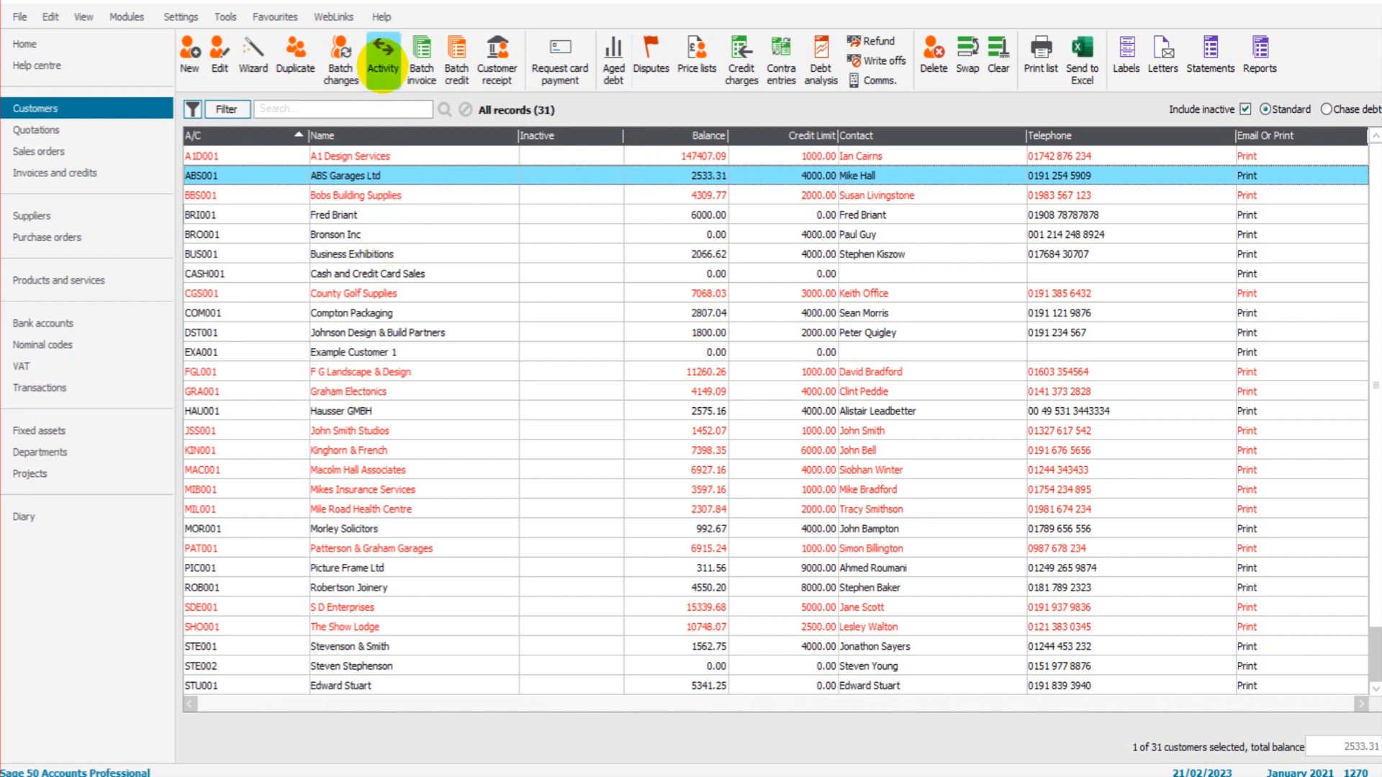
{"action": "left_click", "coordinate": [381, 54]}
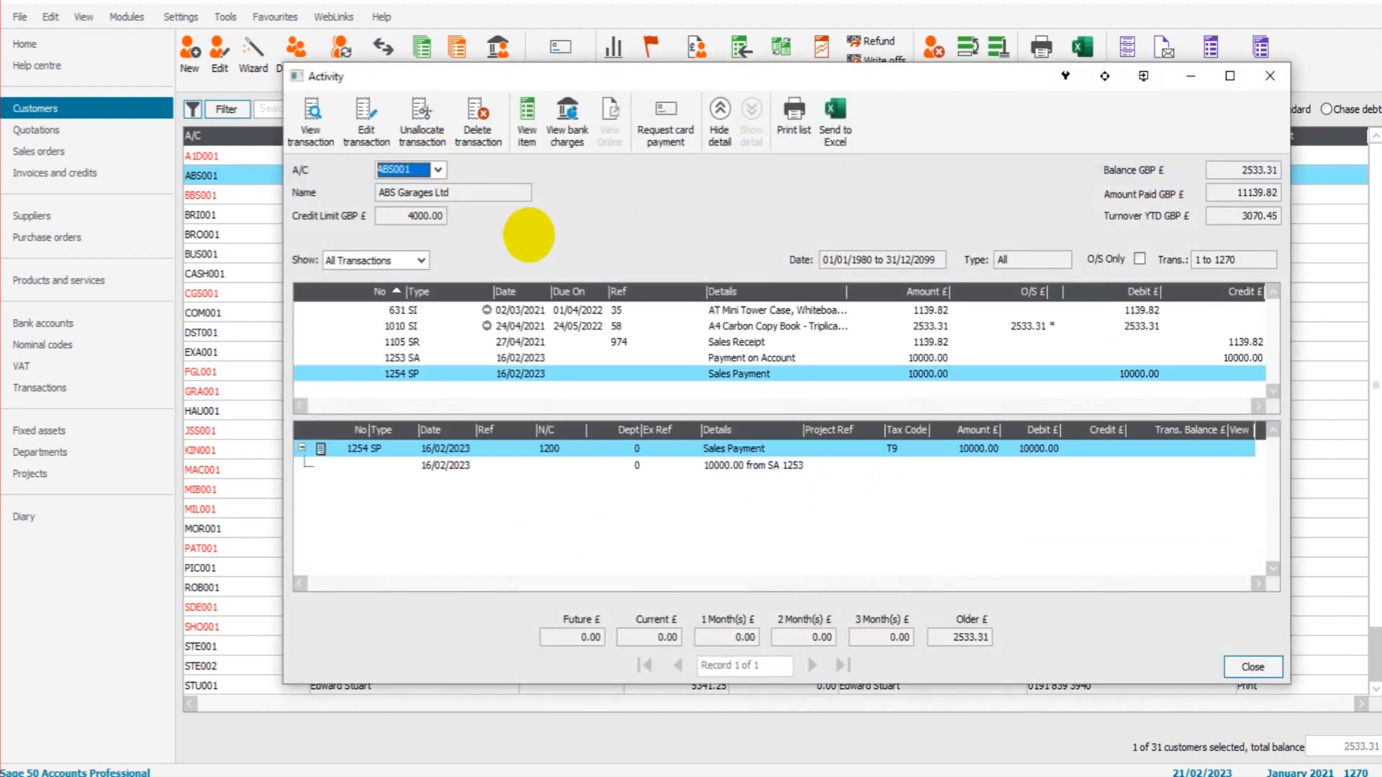
{"action": "double_click", "coordinate": [576, 328]}
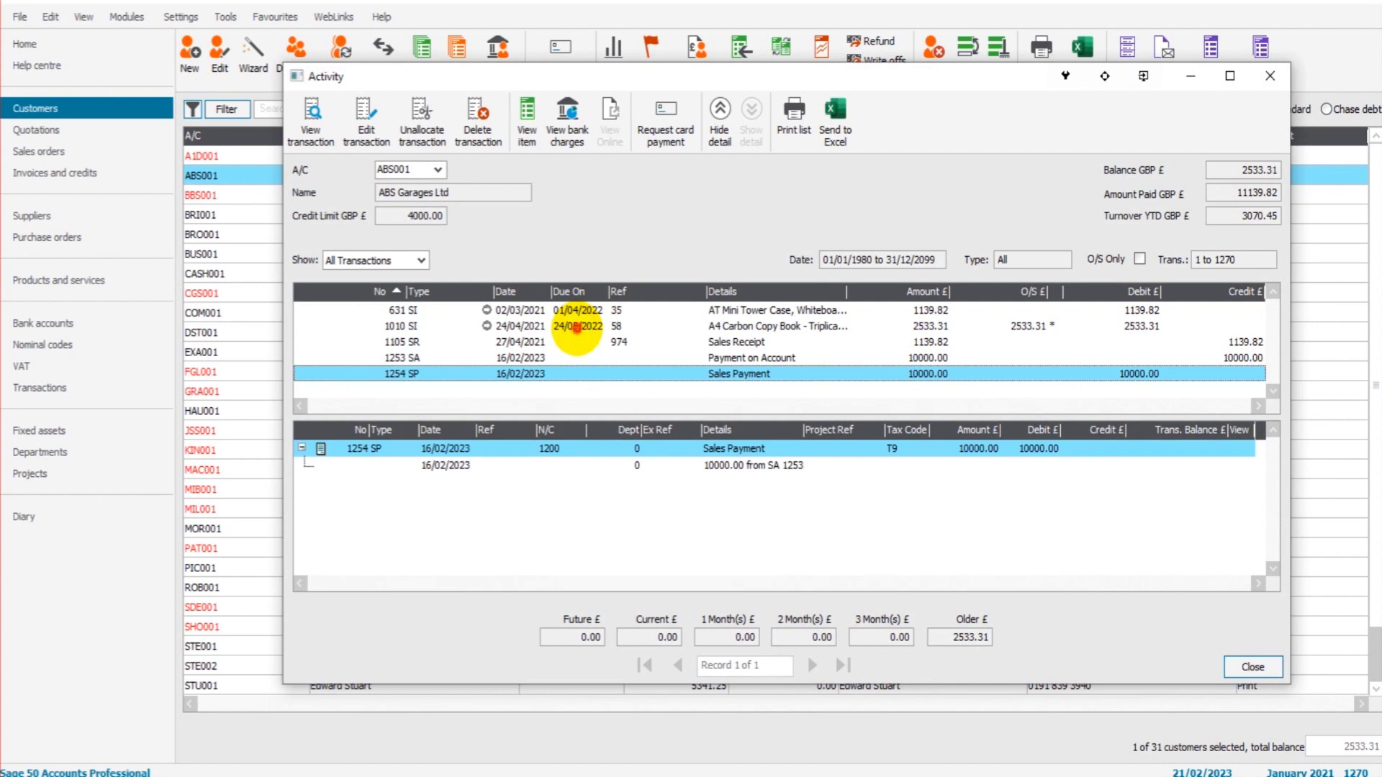
{"action": "left_click", "coordinate": [919, 456]}
{"action": "left_click", "coordinate": [616, 326]}
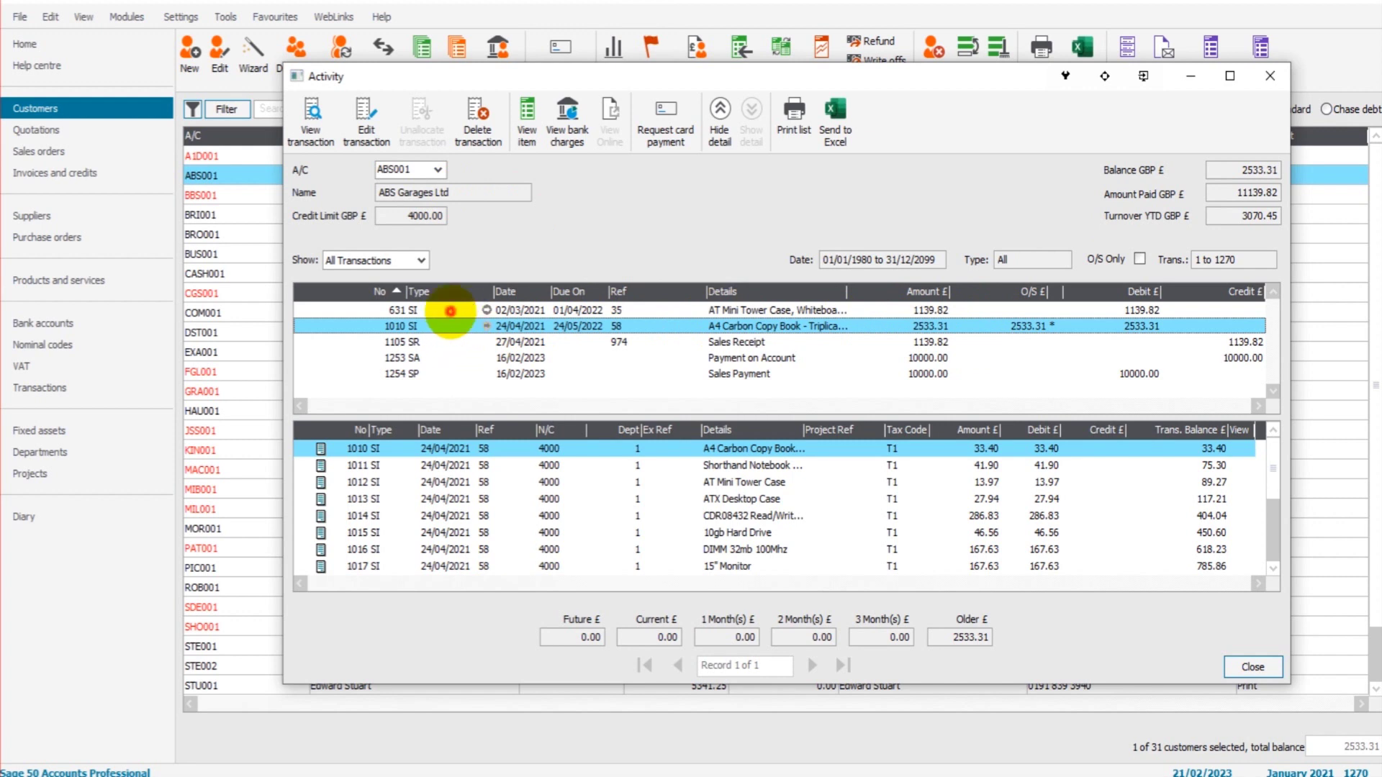
{"action": "left_click", "coordinate": [450, 311]}
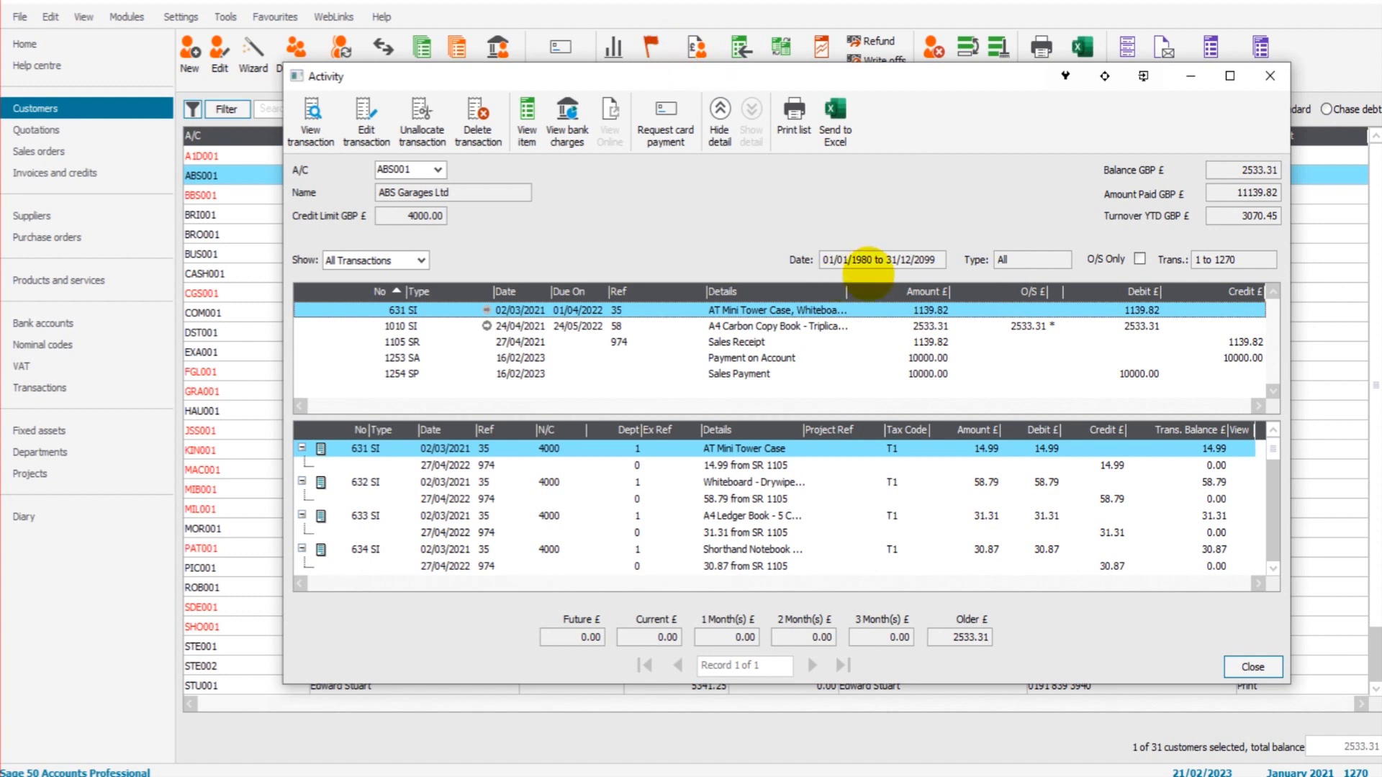
{"action": "left_click", "coordinate": [1016, 327]}
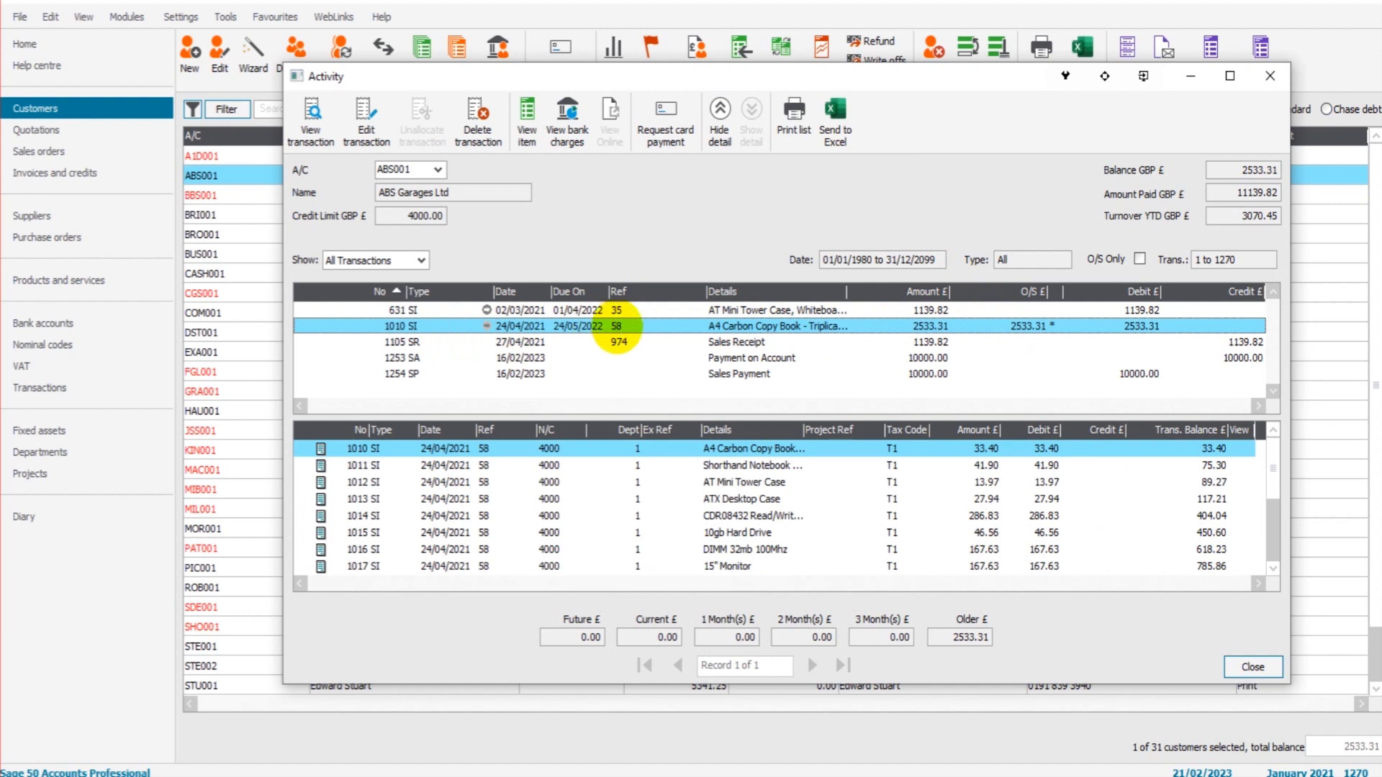
{"action": "left_click", "coordinate": [1270, 76]}
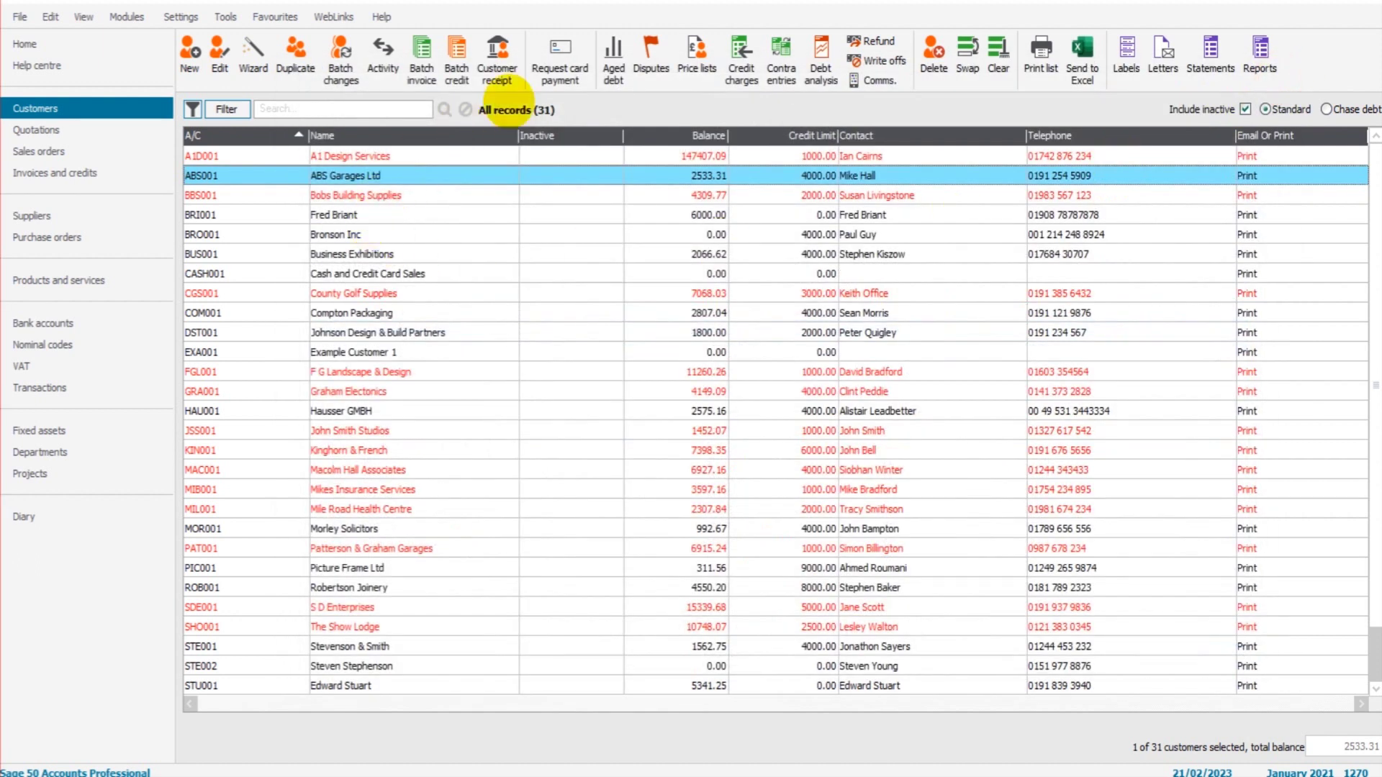
Briefly open the Disputes window, close it again, and clear the customer selection.
{"action": "left_click", "coordinate": [652, 58]}
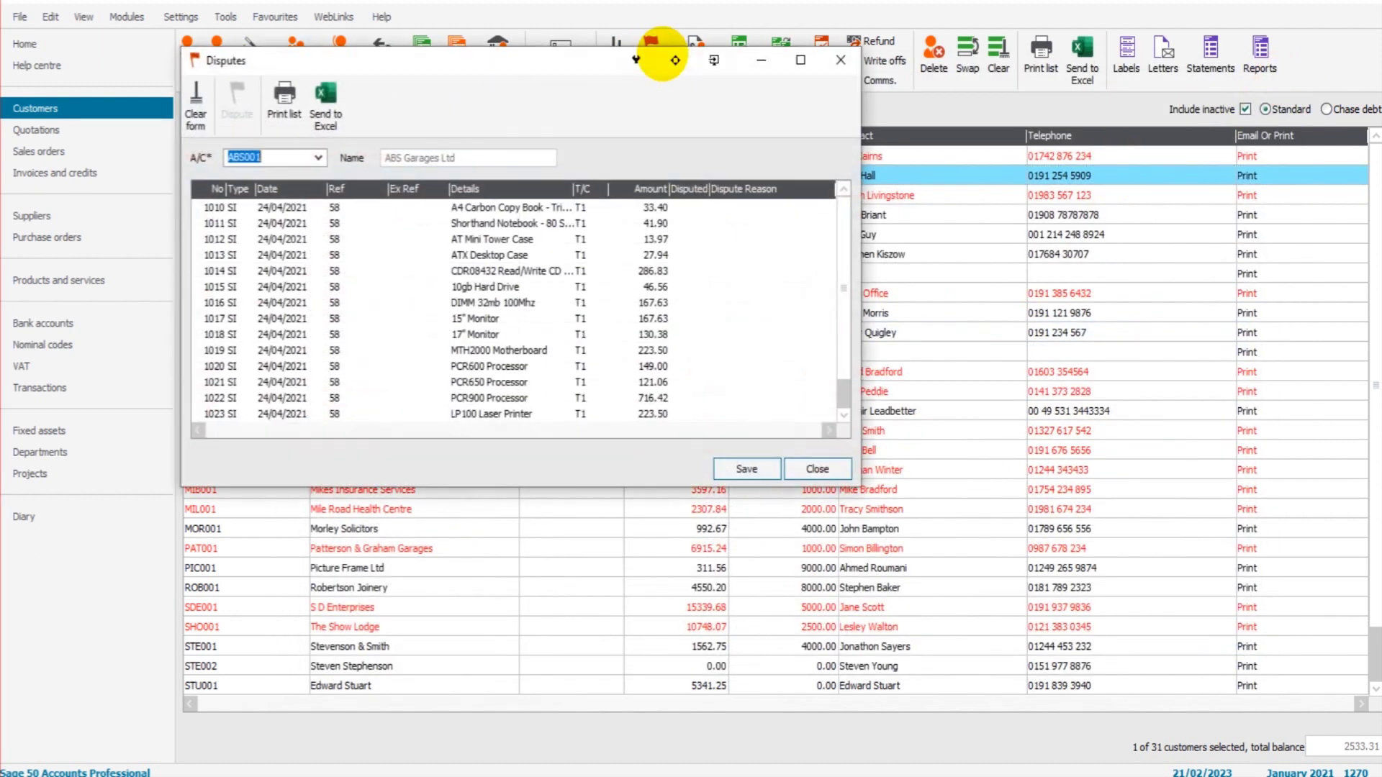
{"action": "left_click_drag", "start_coordinate": [554, 60], "coordinate": [761, 174]}
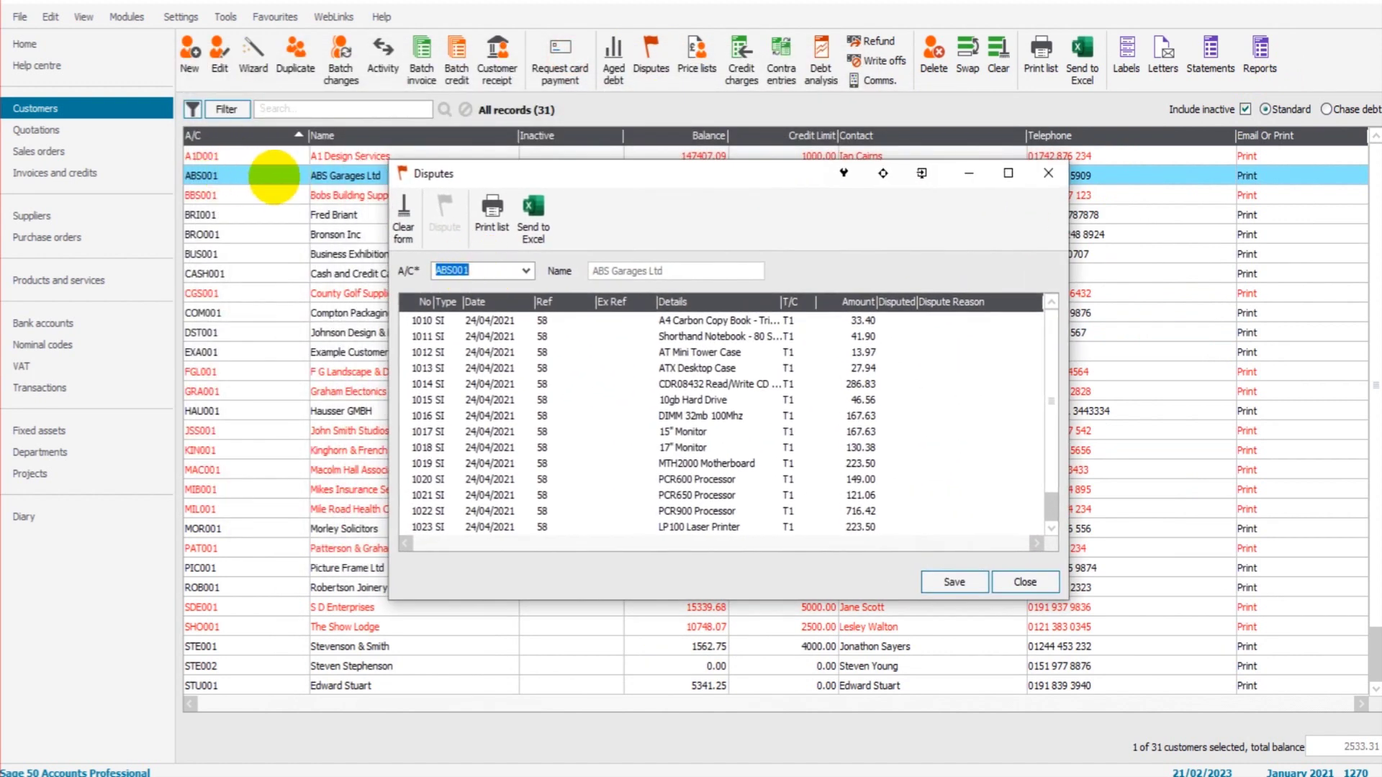
{"action": "left_click", "coordinate": [1048, 172]}
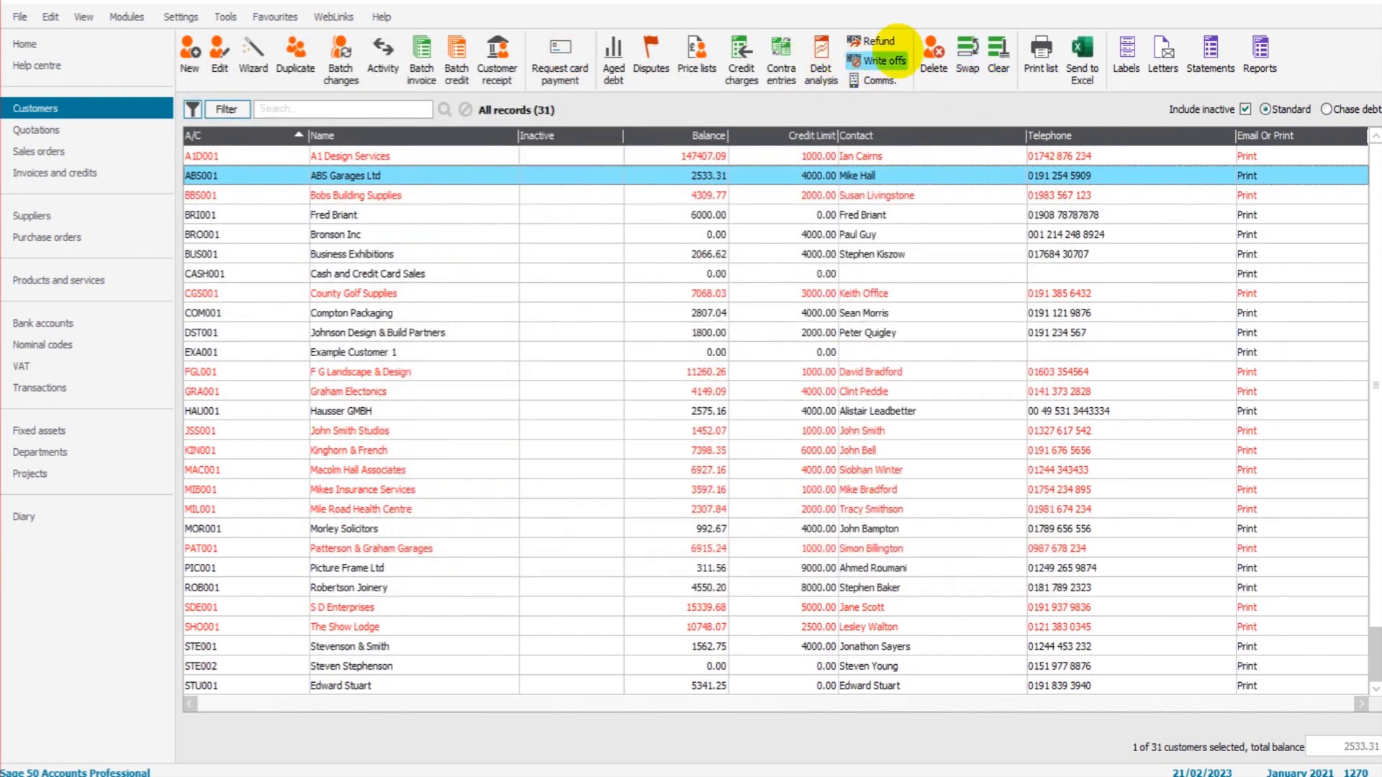
{"action": "left_click", "coordinate": [998, 50]}
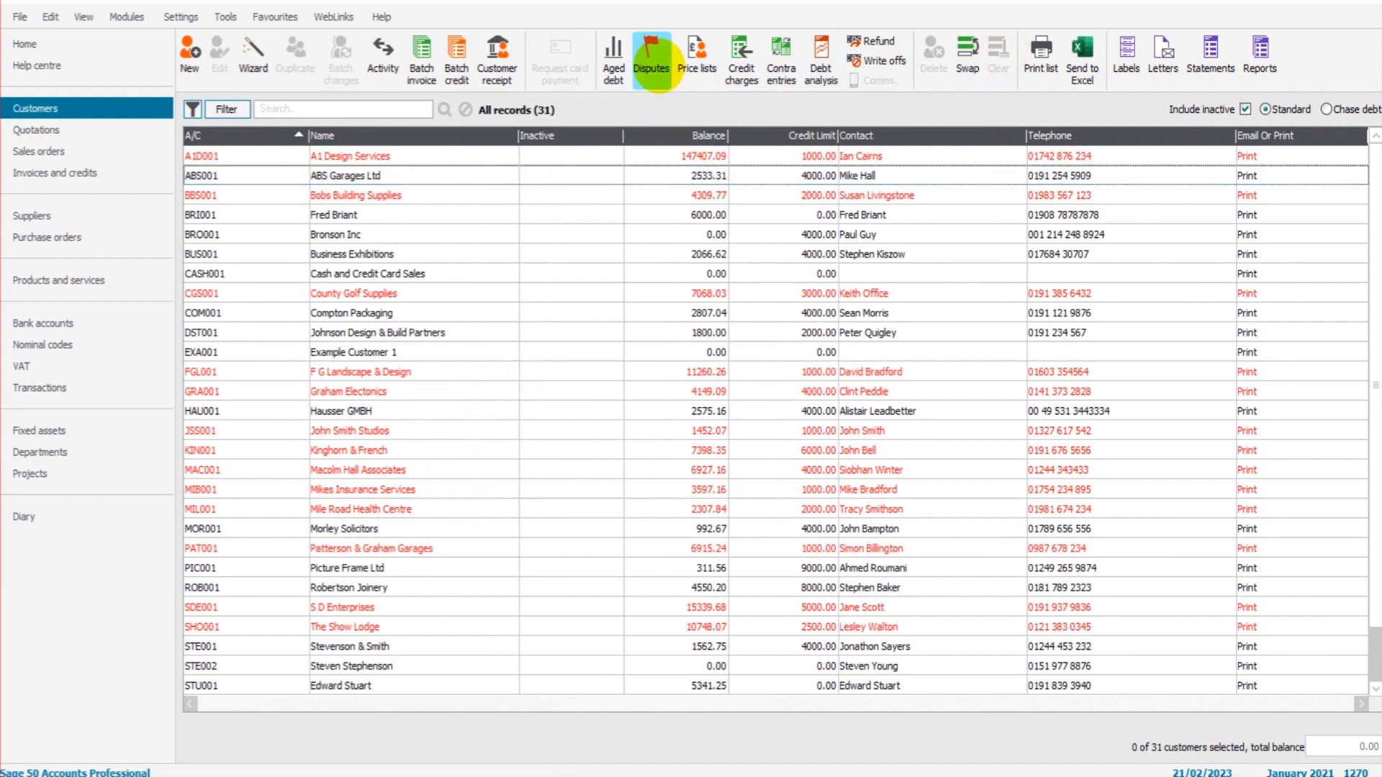
Open Disputes for account ABS001 (ABS Garages Ltd) and select invoice line 1010.
{"action": "left_click", "coordinate": [651, 62]}
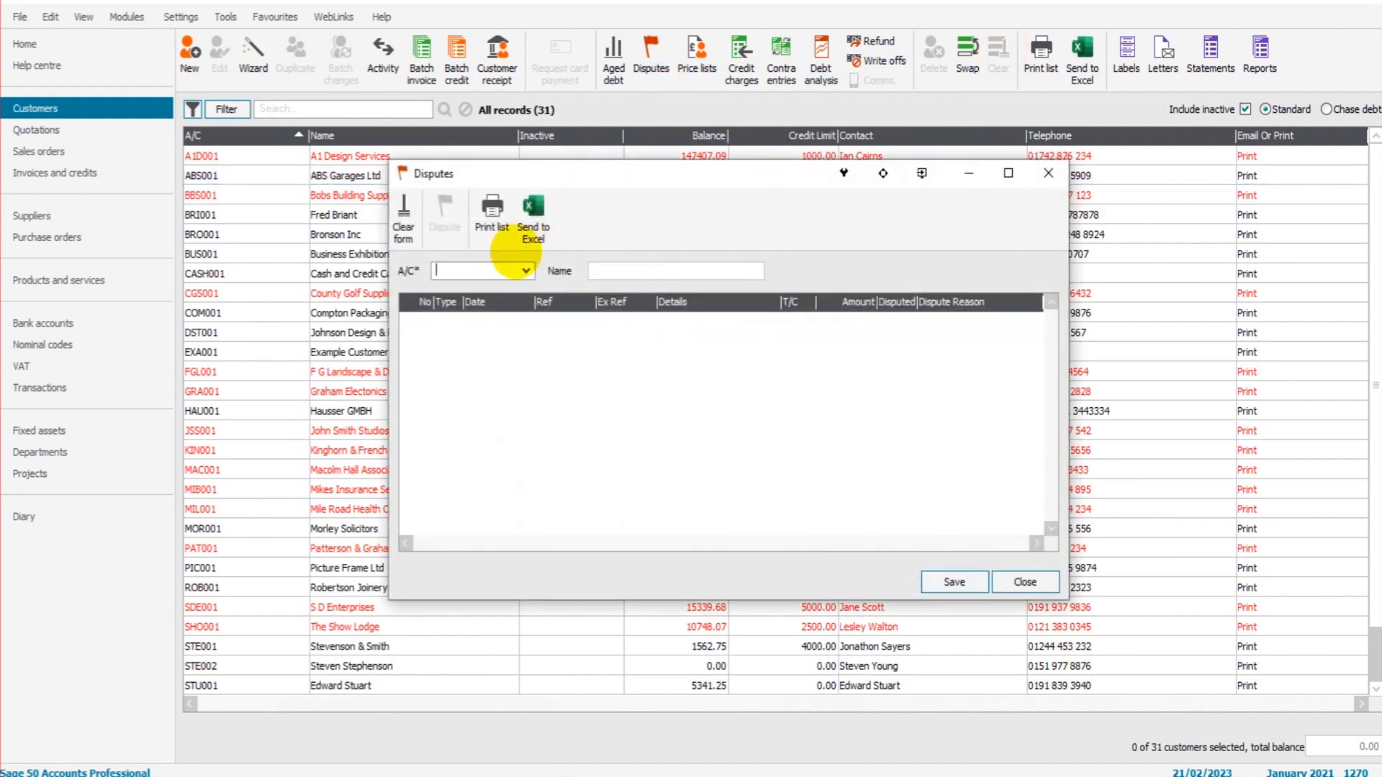
{"action": "left_click", "coordinate": [526, 271]}
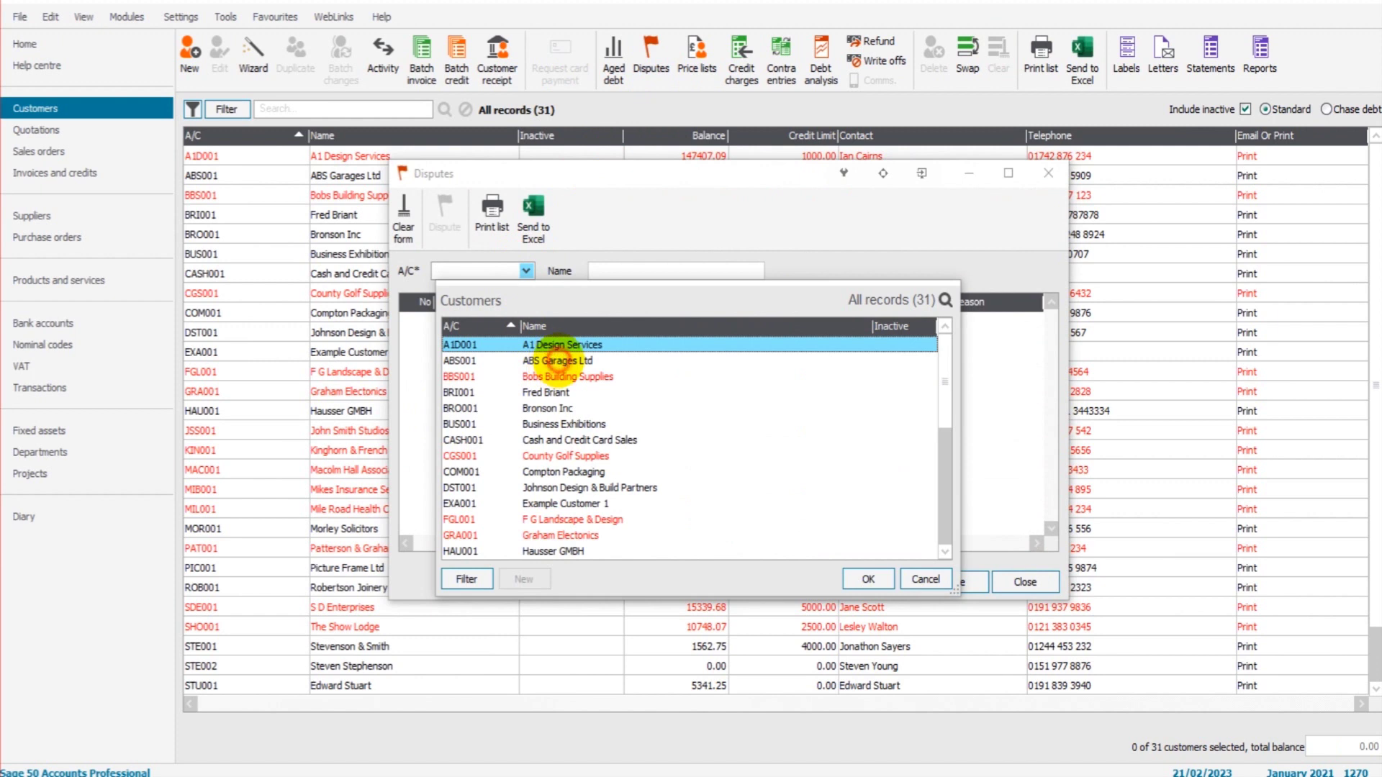
{"action": "left_click", "coordinate": [558, 359]}
{"action": "left_click", "coordinate": [866, 578]}
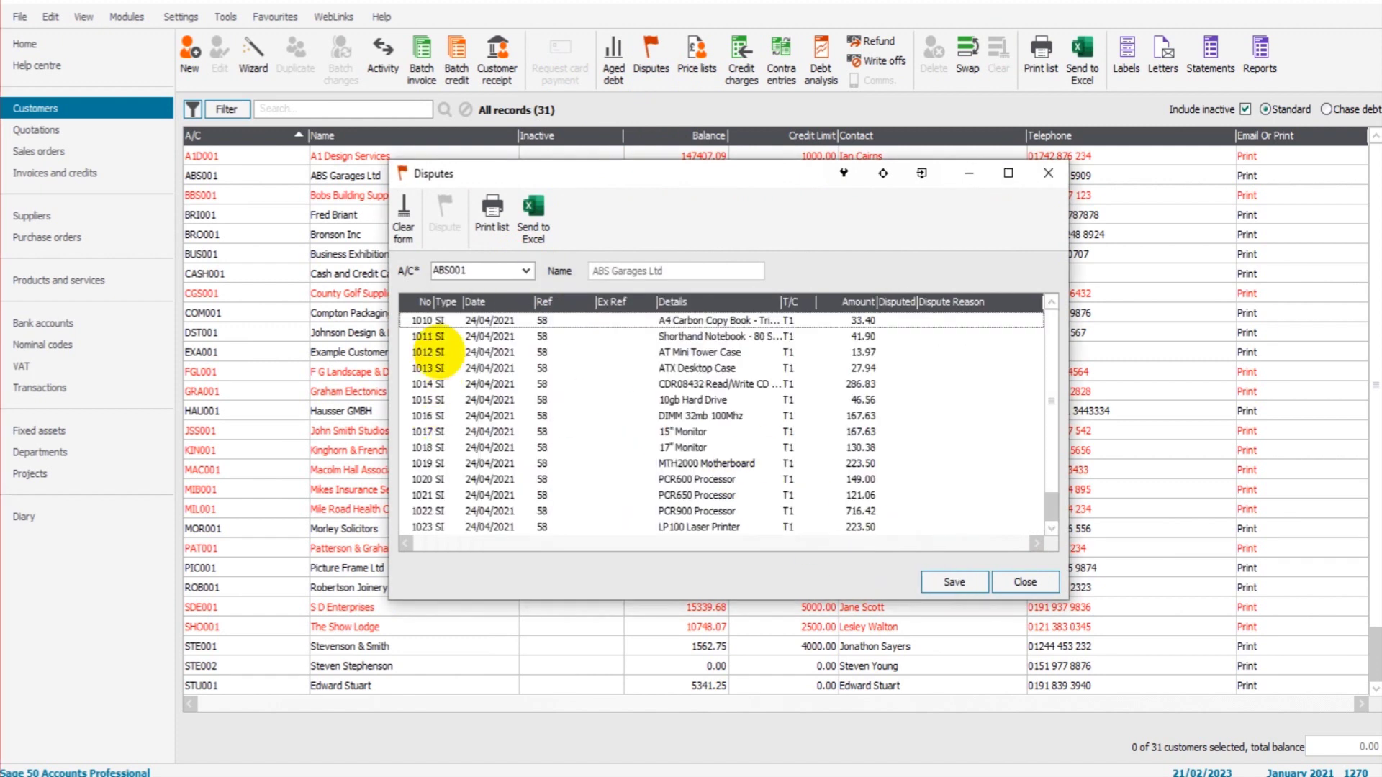
{"action": "scroll", "coordinate": [536, 479], "scroll_direction": "down", "scroll_amount": 1}
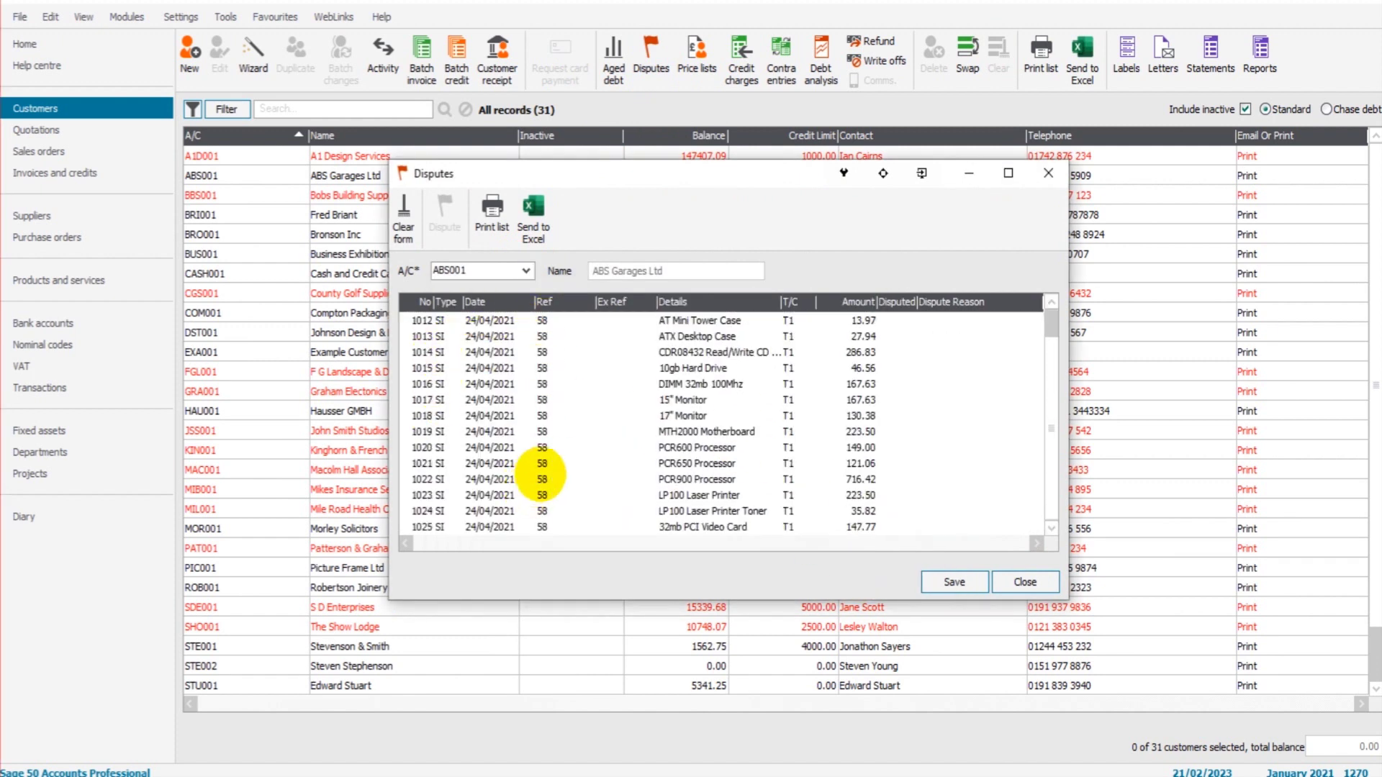
{"action": "scroll", "coordinate": [553, 467], "scroll_direction": "up", "scroll_amount": 1}
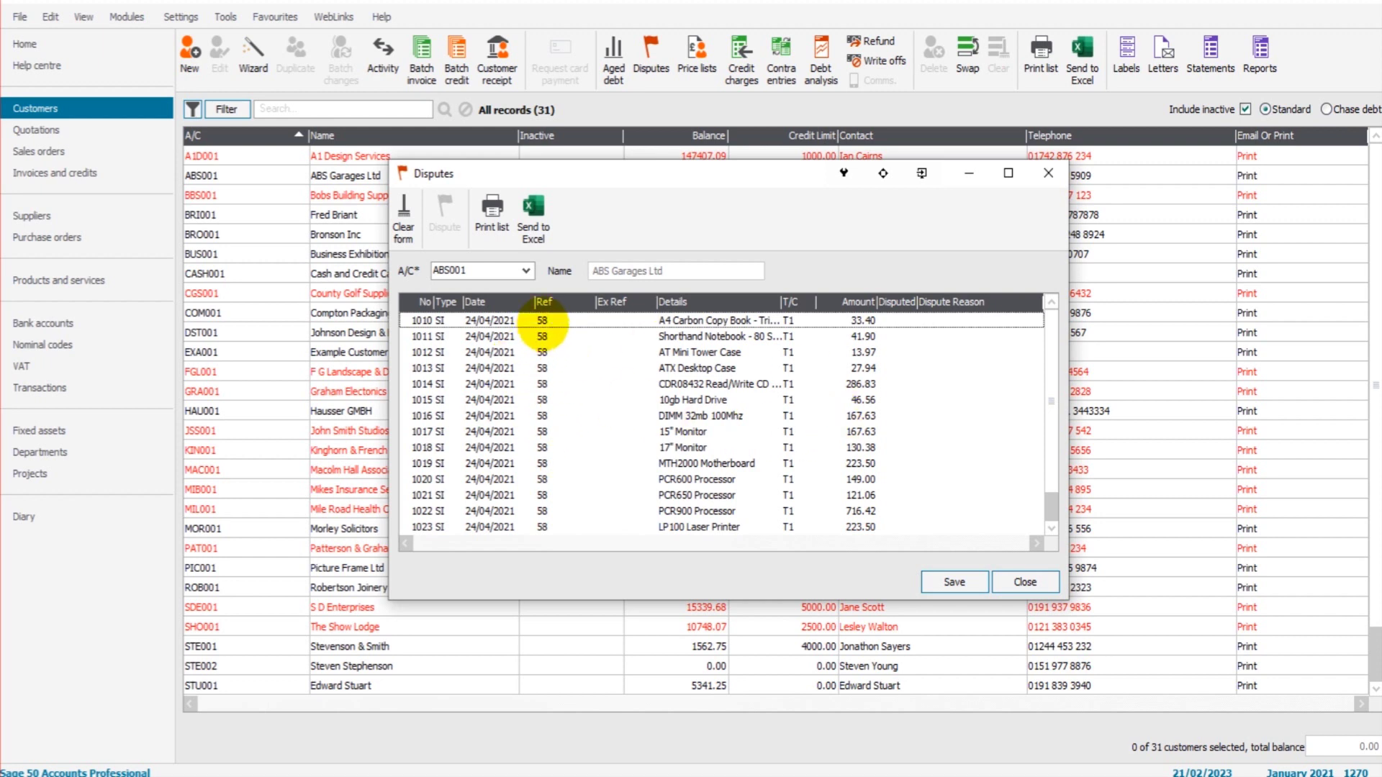
{"action": "left_click", "coordinate": [542, 322]}
{"action": "scroll", "coordinate": [550, 479], "scroll_direction": "down", "scroll_amount": 1}
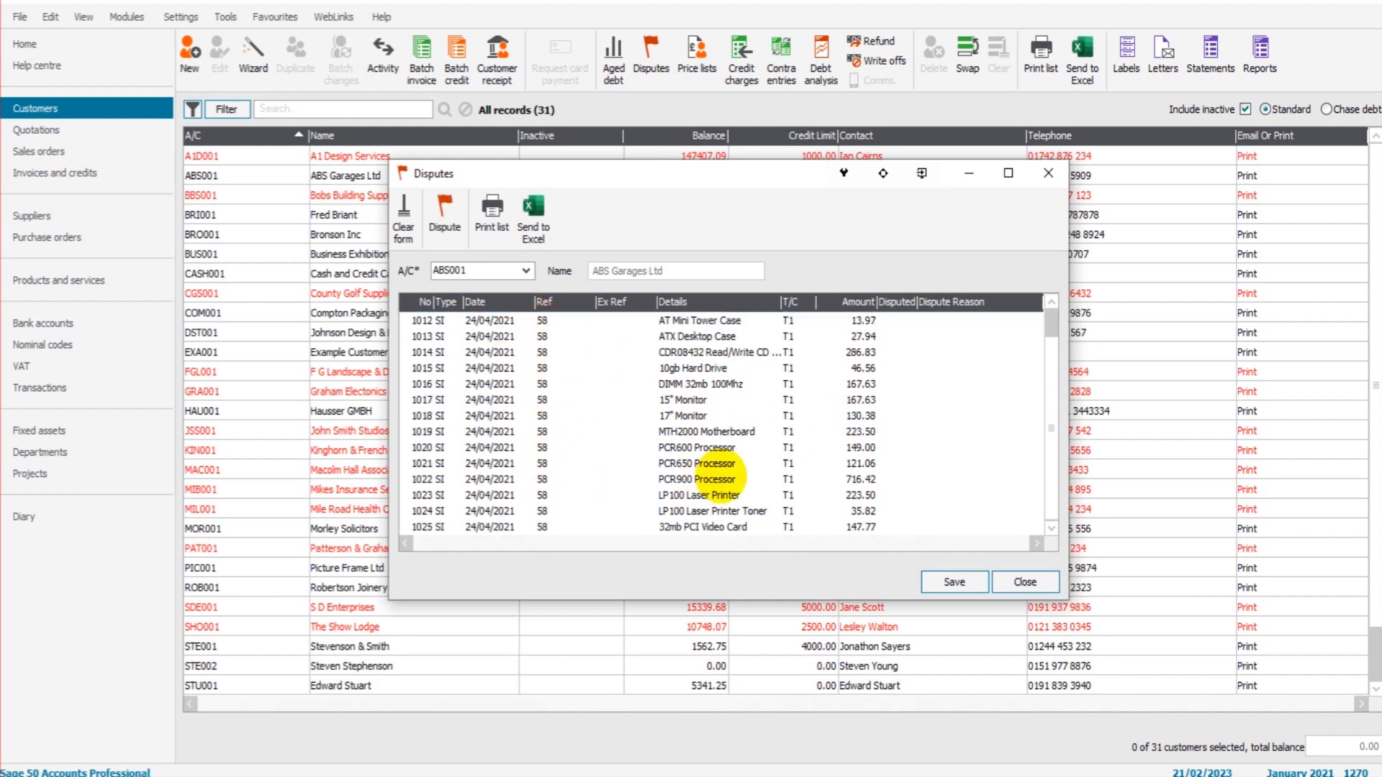
{"action": "scroll", "coordinate": [720, 475], "scroll_direction": "up", "scroll_amount": 1}
{"action": "left_click_drag", "start_coordinate": [633, 173], "coordinate": [555, 185]}
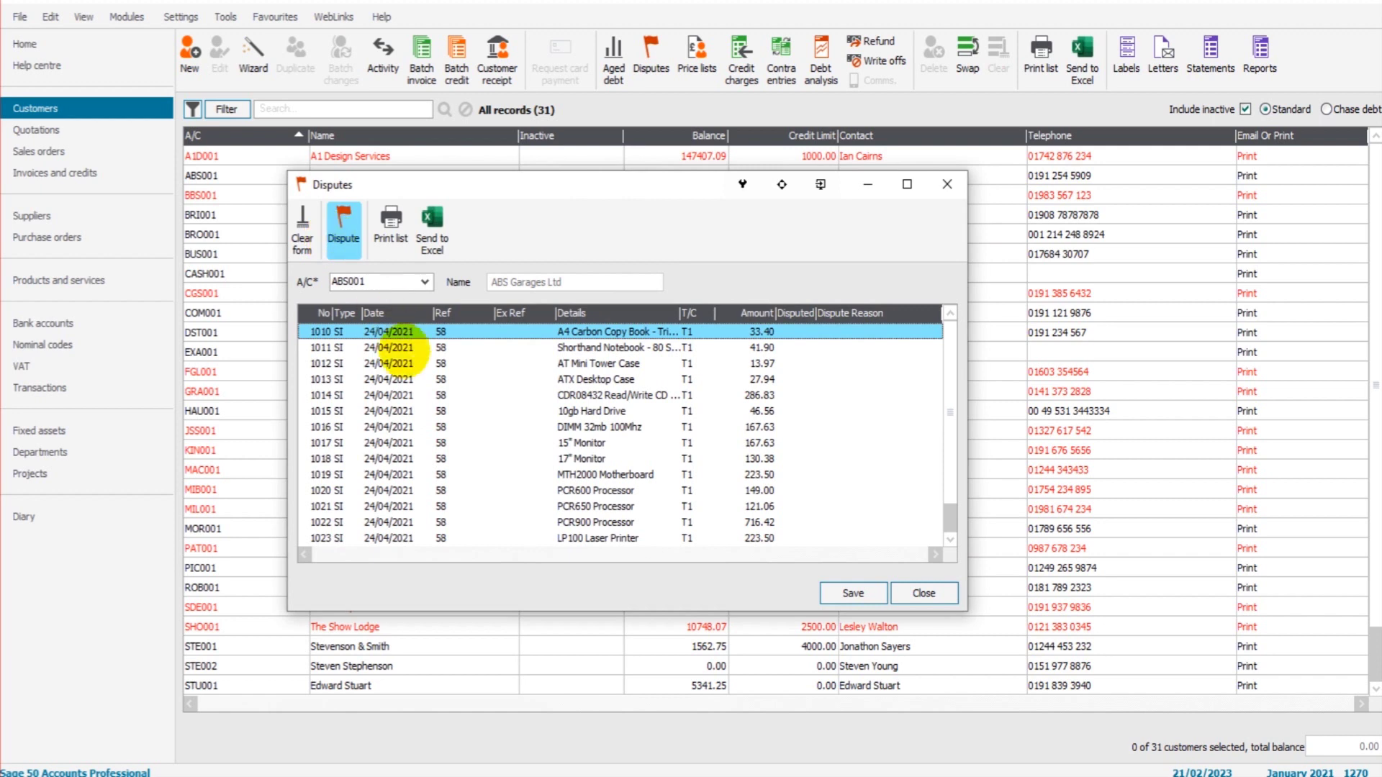
Look through ABS Garages' invoice lines and select line 1018, the 17" Monitor.
{"action": "left_click", "coordinate": [465, 365]}
{"action": "left_click", "coordinate": [465, 394]}
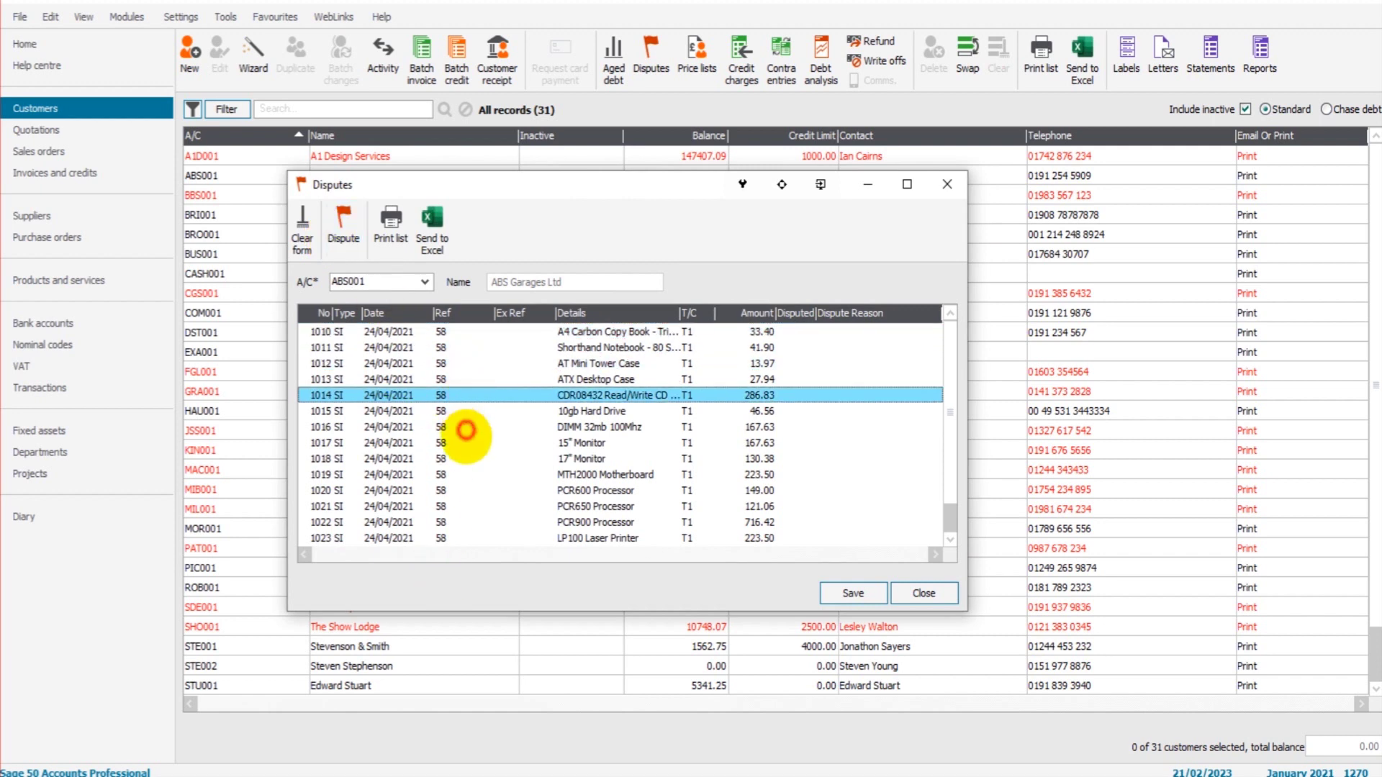
{"action": "left_click", "coordinate": [466, 427]}
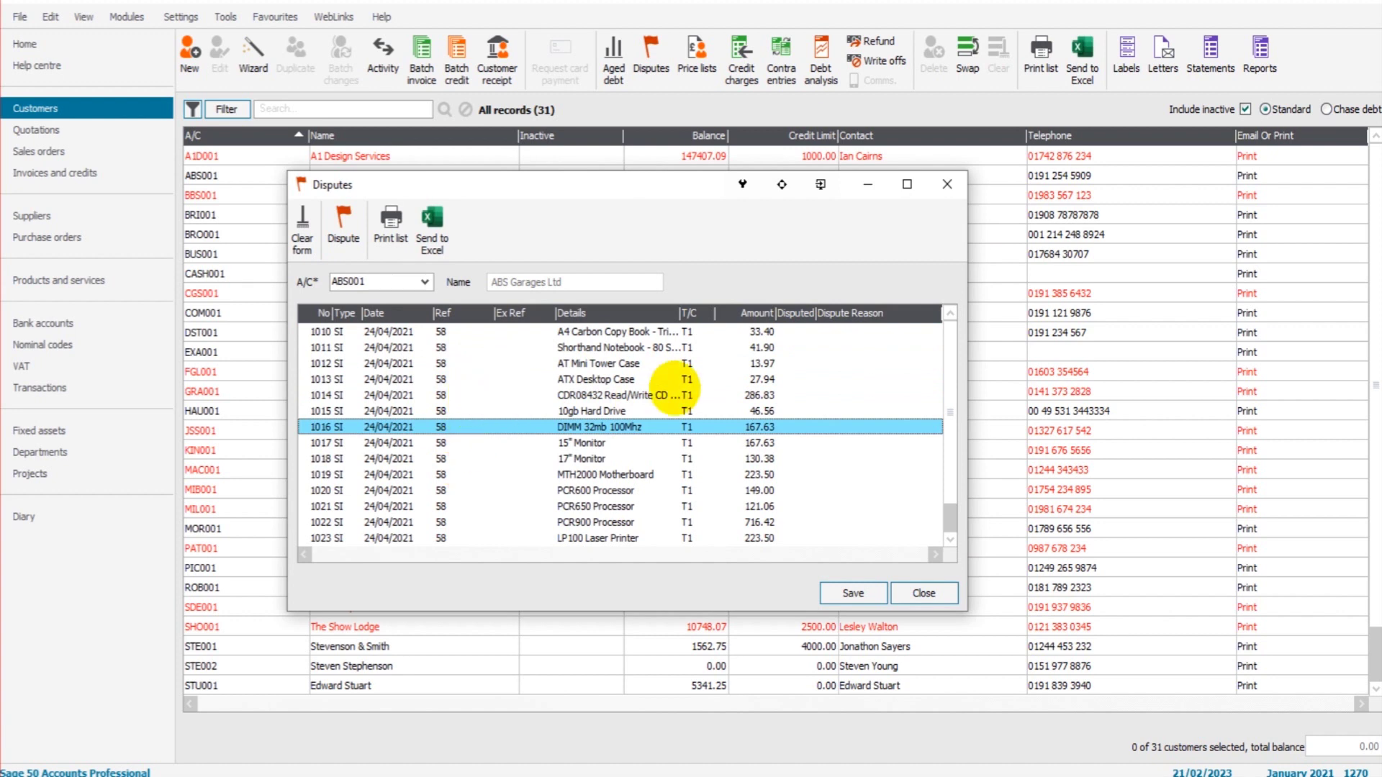
{"action": "left_click", "coordinate": [691, 380]}
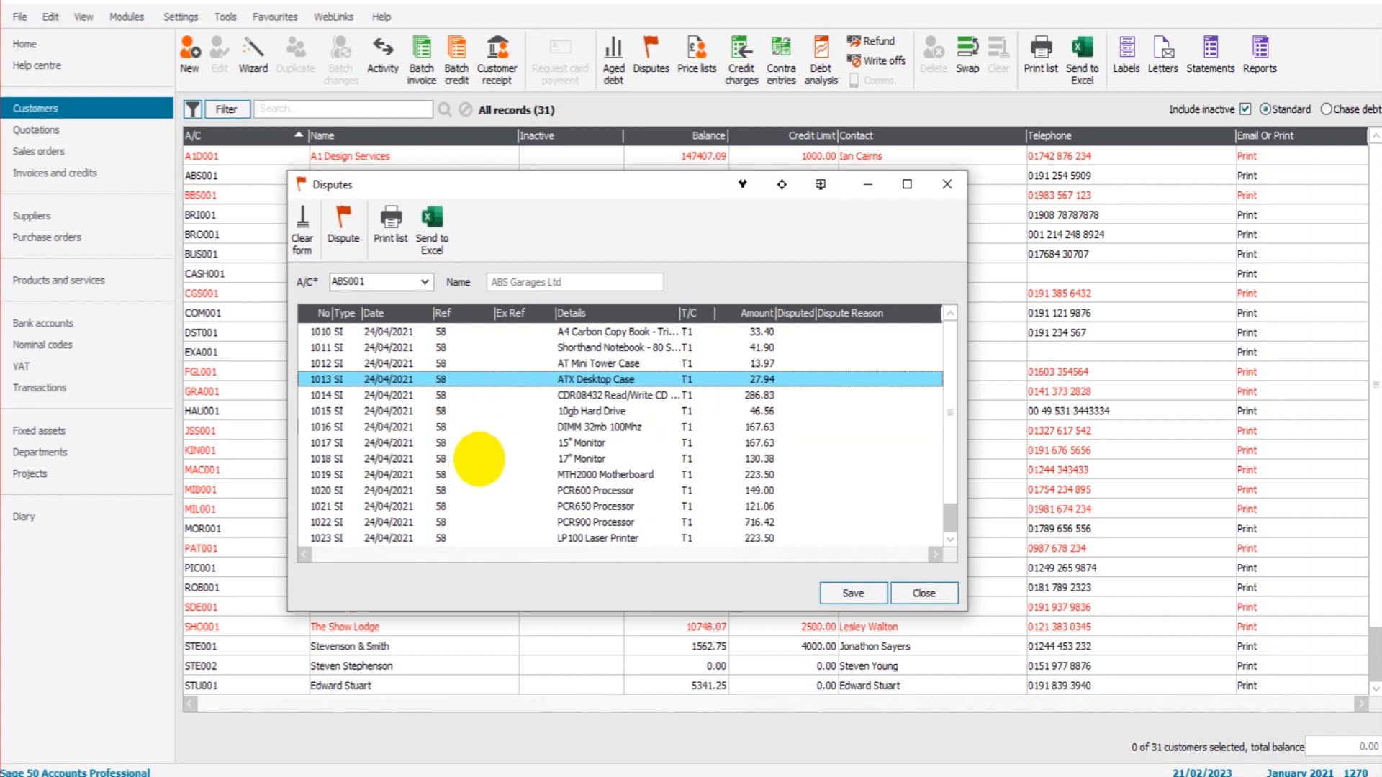
{"action": "left_click", "coordinate": [471, 458]}
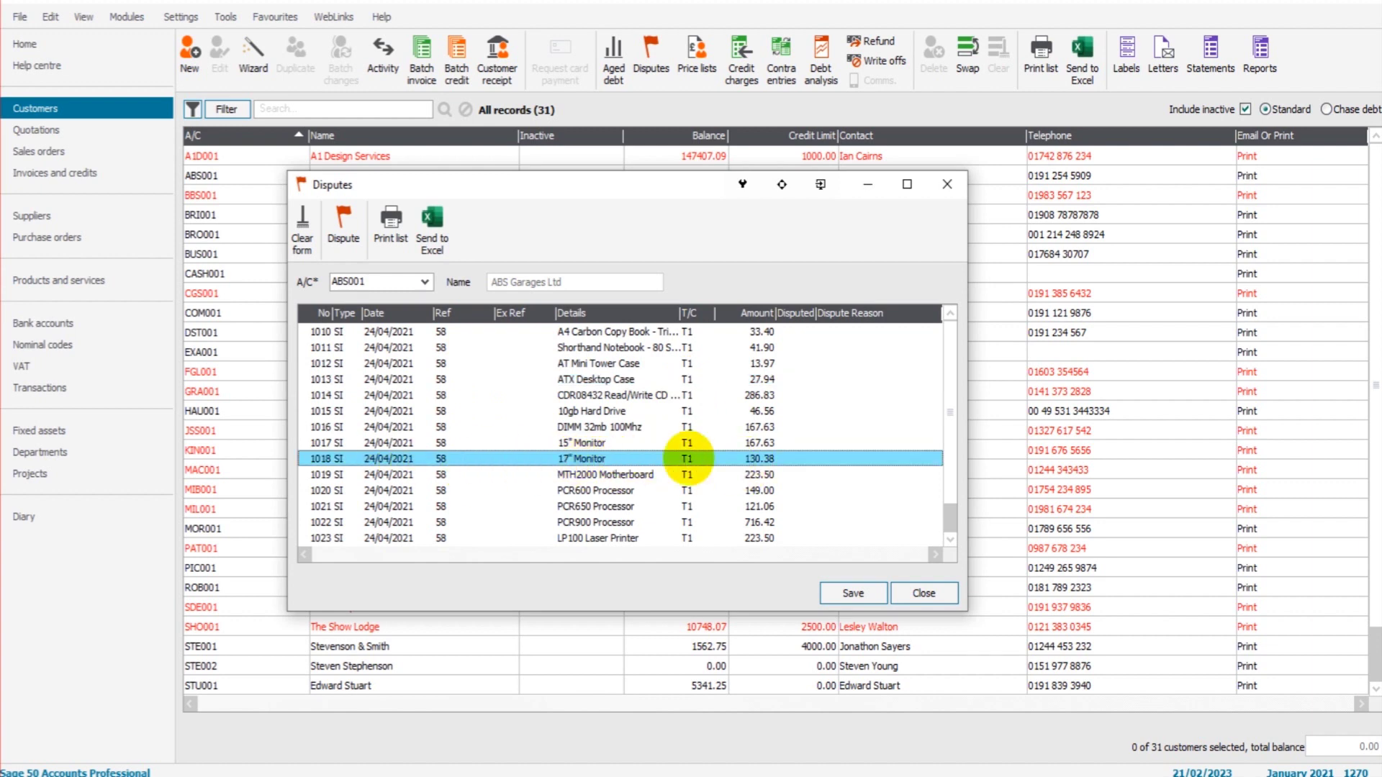
Dispute line 1018 with reason '3 - Wrong goods received'.
{"action": "left_click", "coordinate": [344, 229]}
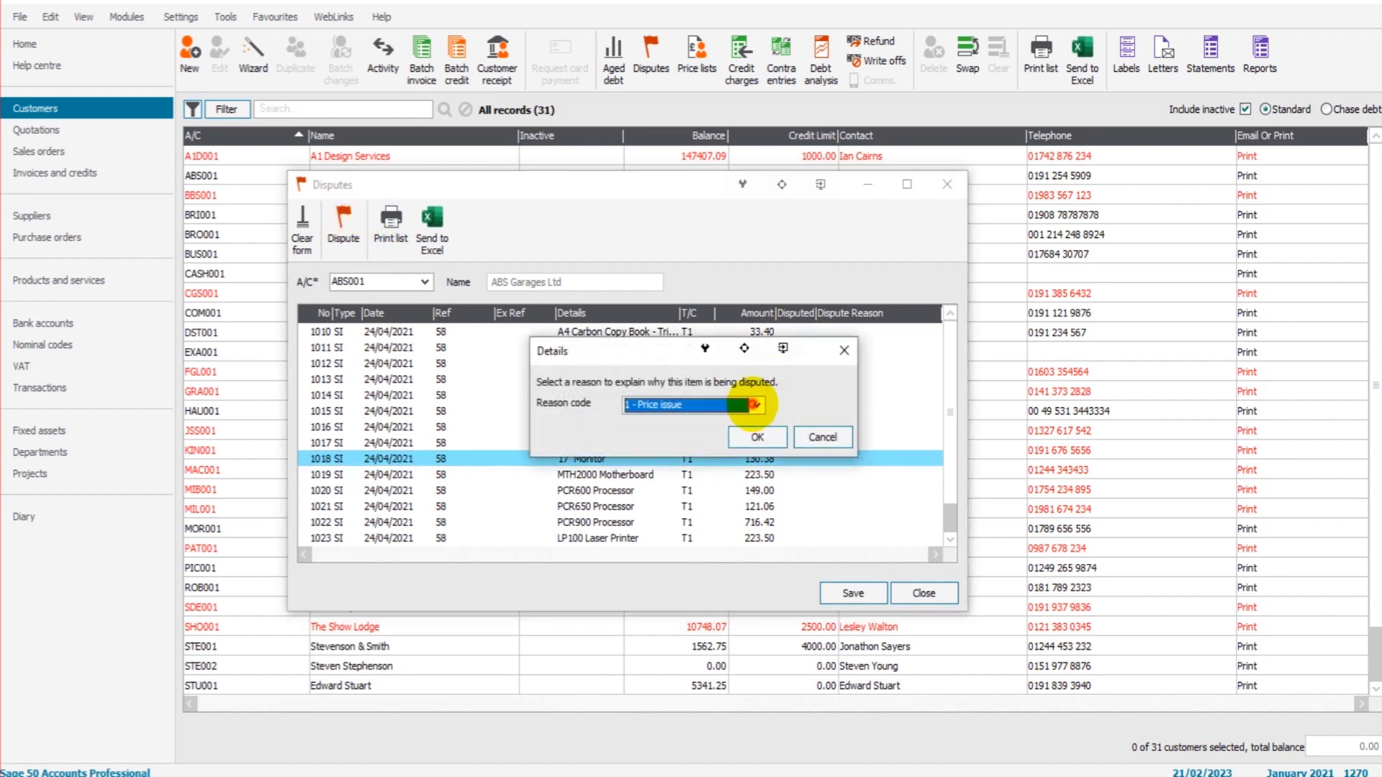
{"action": "left_click", "coordinate": [756, 404]}
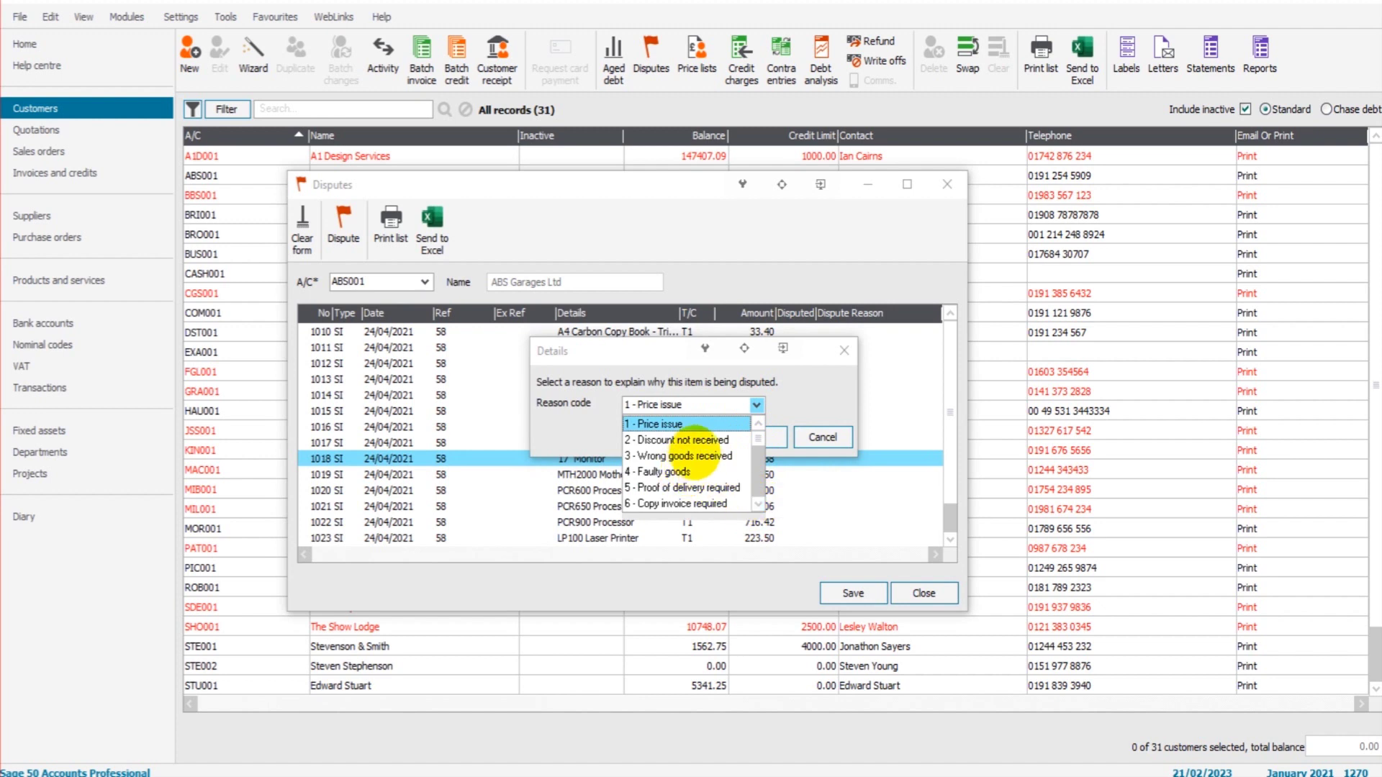
{"action": "left_click", "coordinate": [688, 456]}
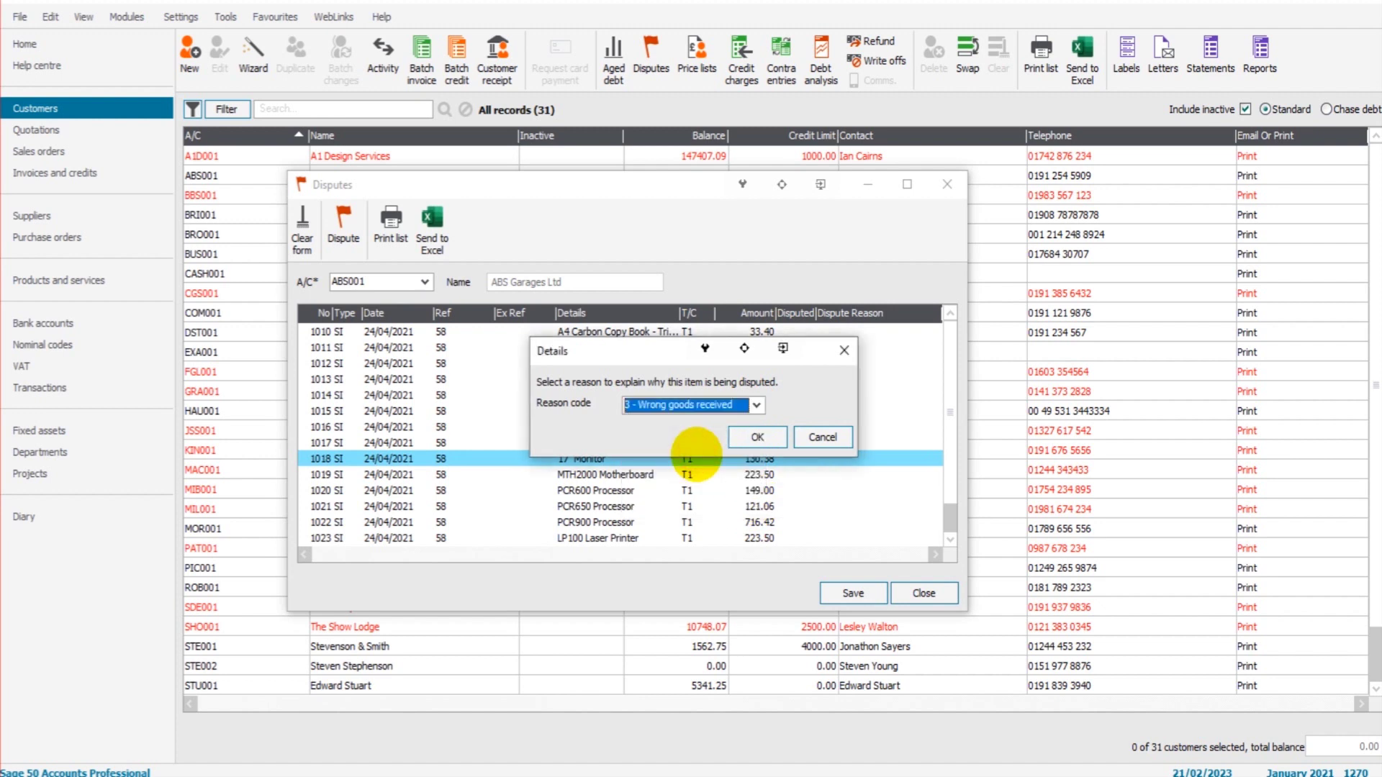
{"action": "left_click", "coordinate": [748, 437]}
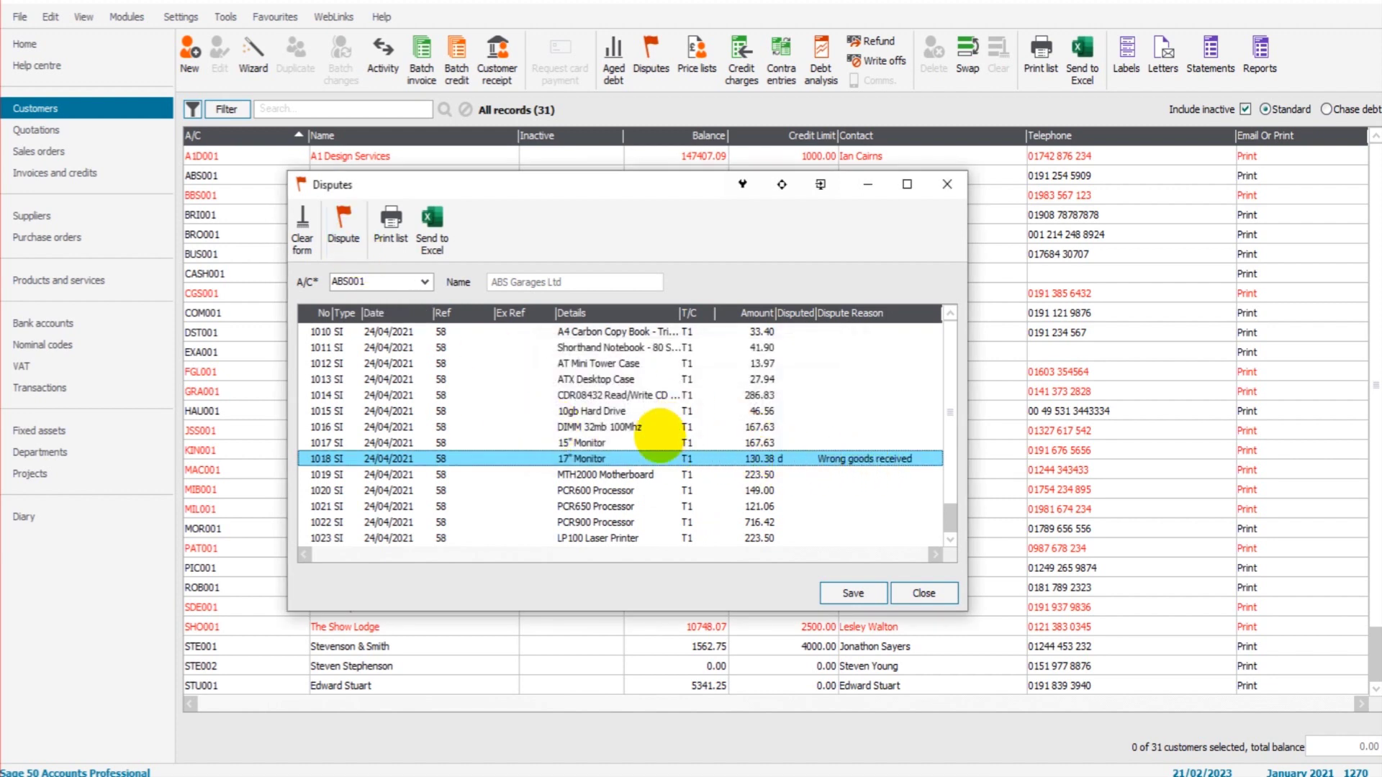
{"action": "left_click", "coordinate": [658, 438]}
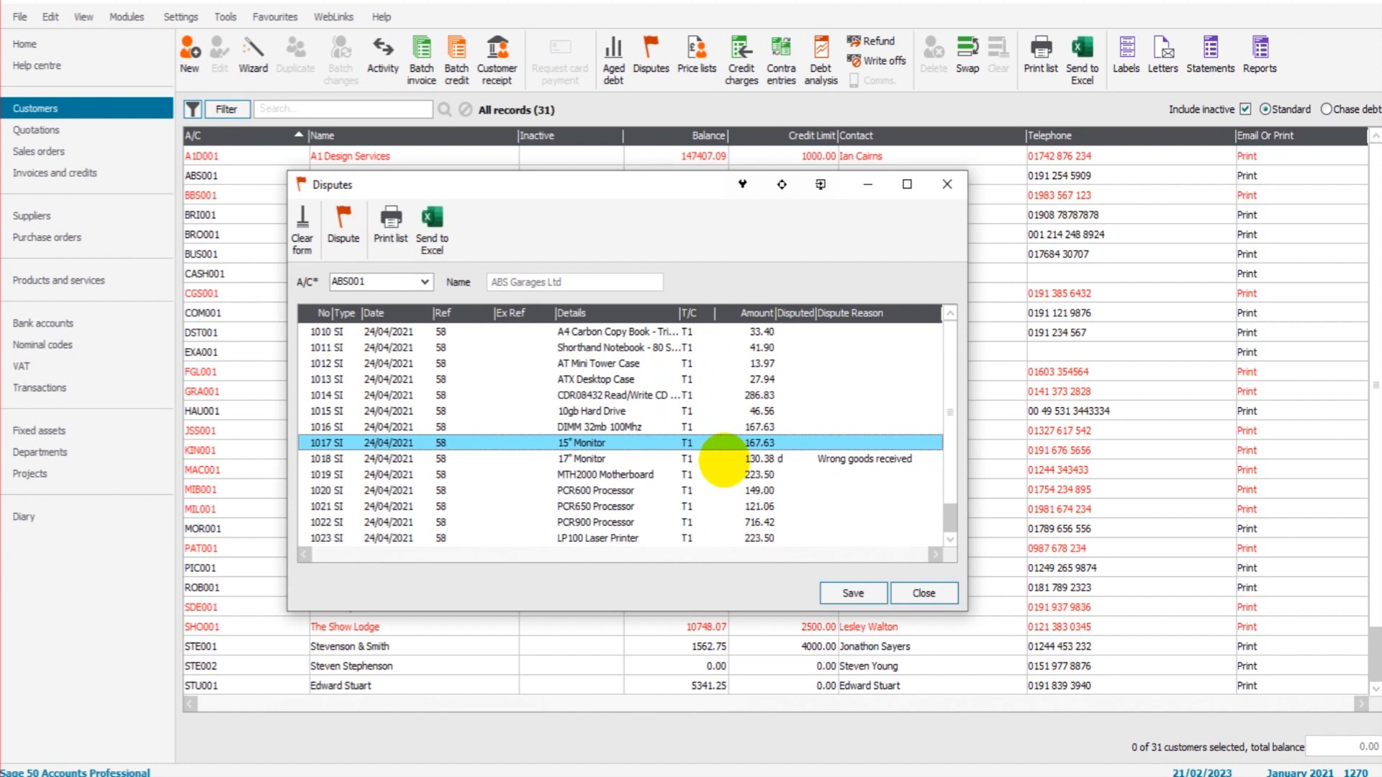
{"action": "left_click", "coordinate": [752, 459]}
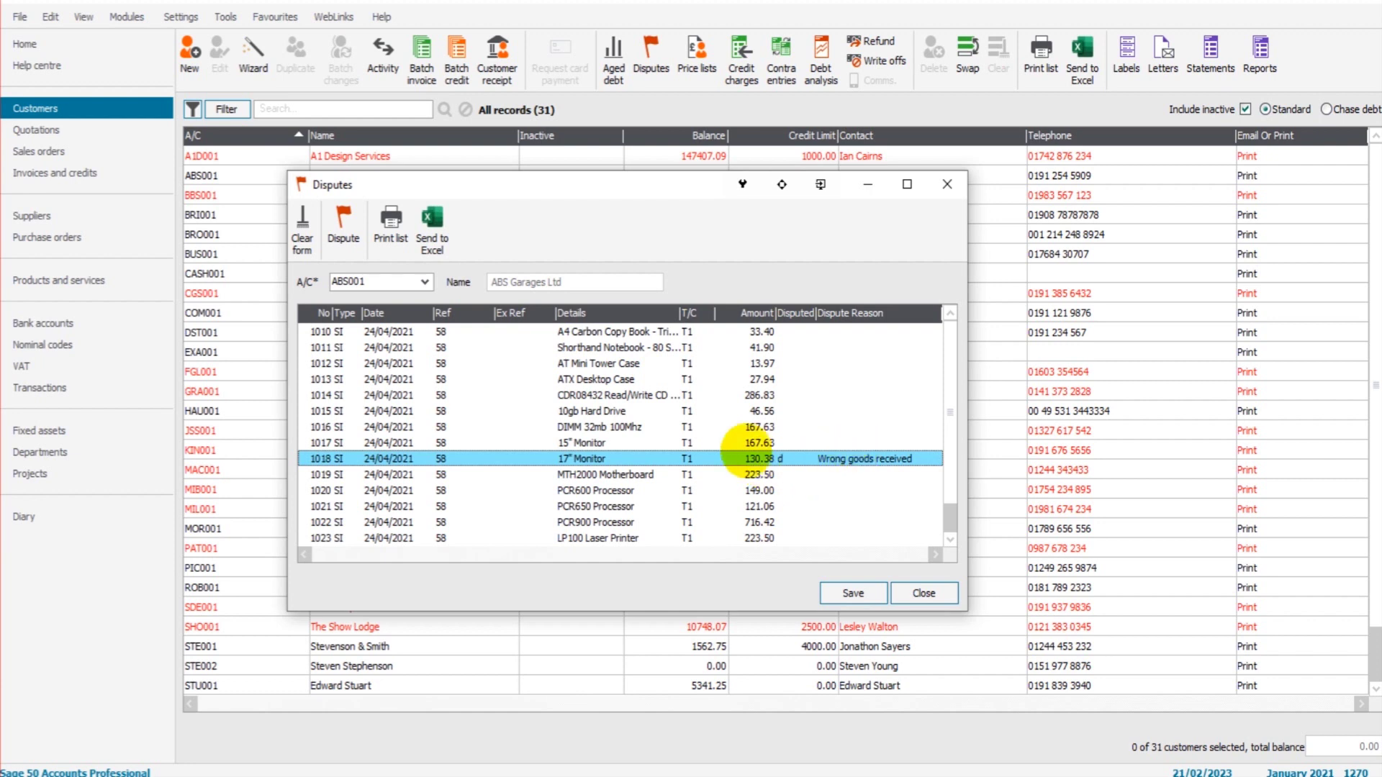
{"action": "left_click", "coordinate": [343, 225]}
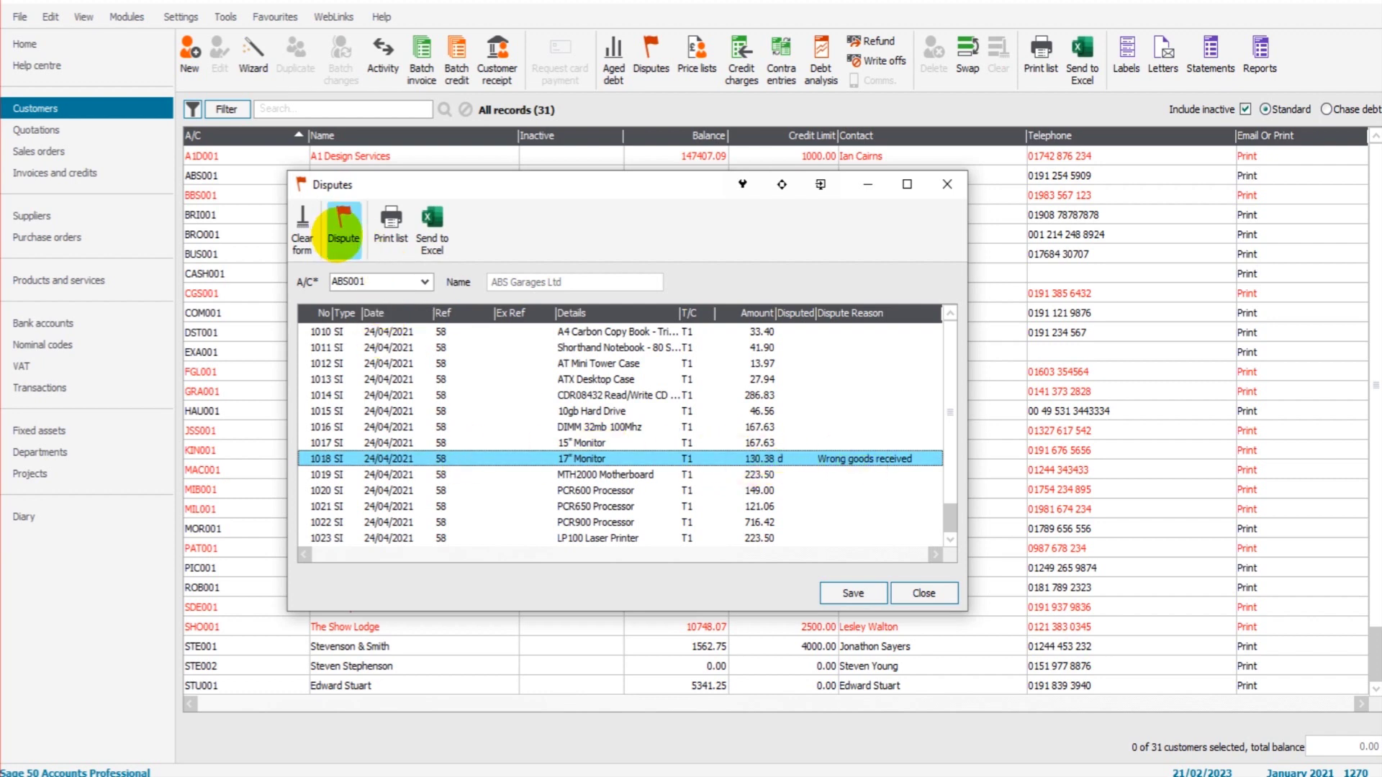
{"action": "left_click", "coordinate": [344, 238]}
Close ABS Garages' Disputes window and discard the unsaved dispute changes.
{"action": "left_click", "coordinate": [678, 412]}
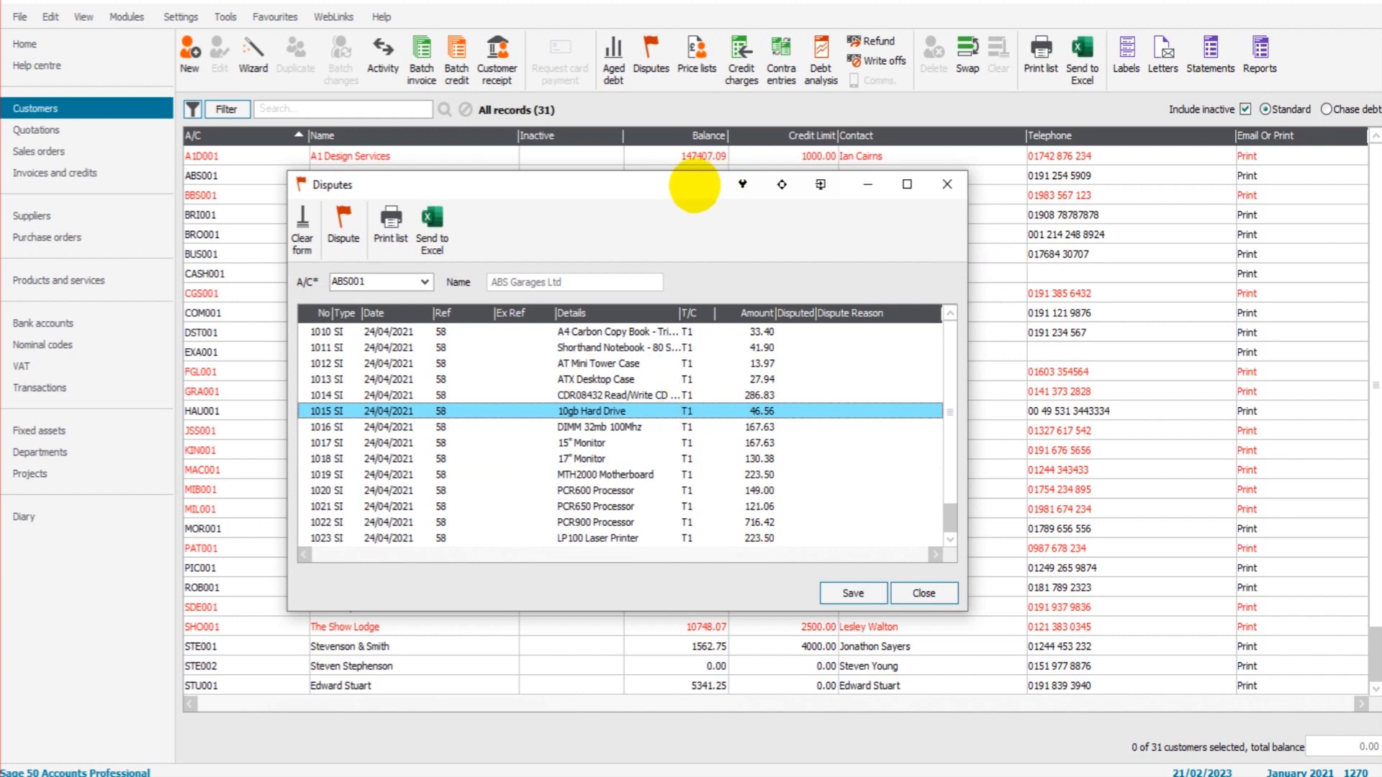
{"action": "left_click_drag", "start_coordinate": [694, 181], "coordinate": [725, 151]}
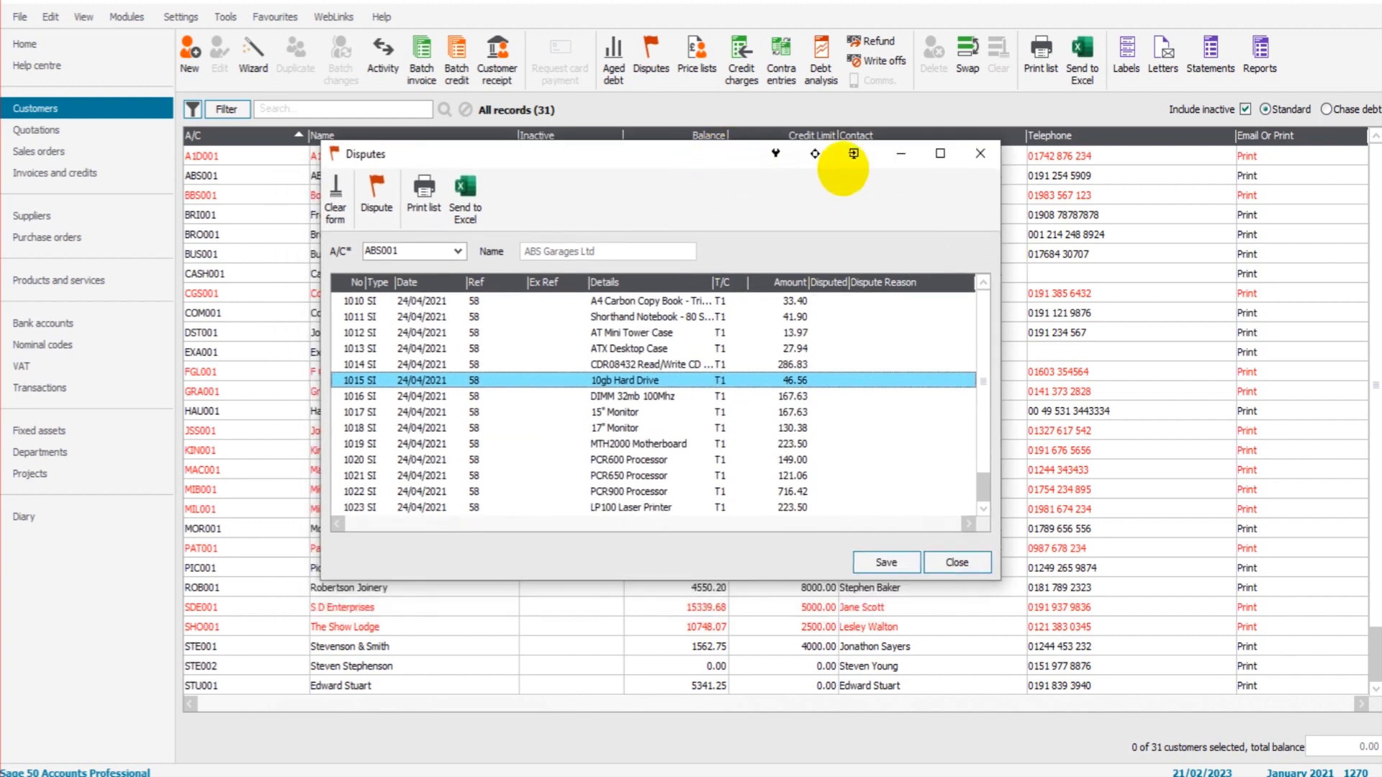
{"action": "left_click", "coordinate": [980, 153]}
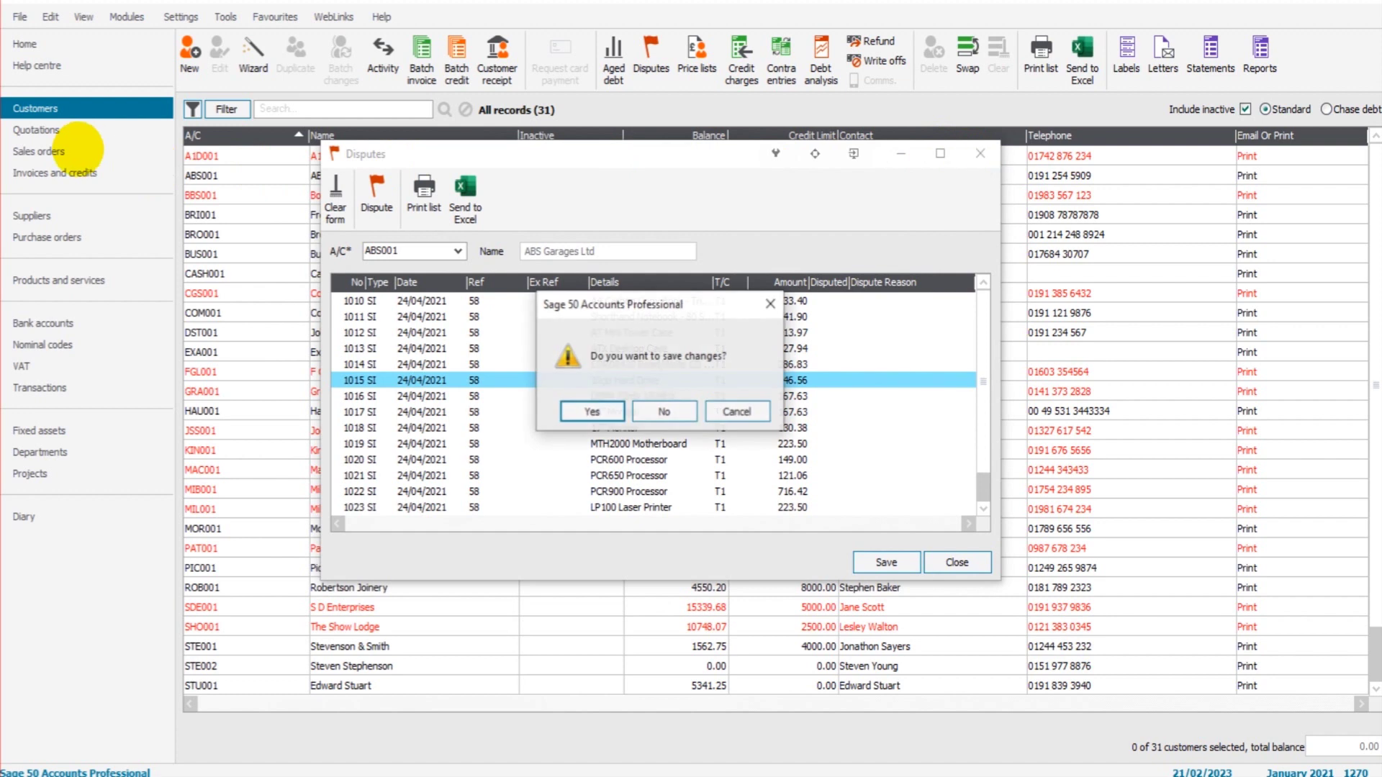
{"action": "left_click", "coordinate": [658, 411]}
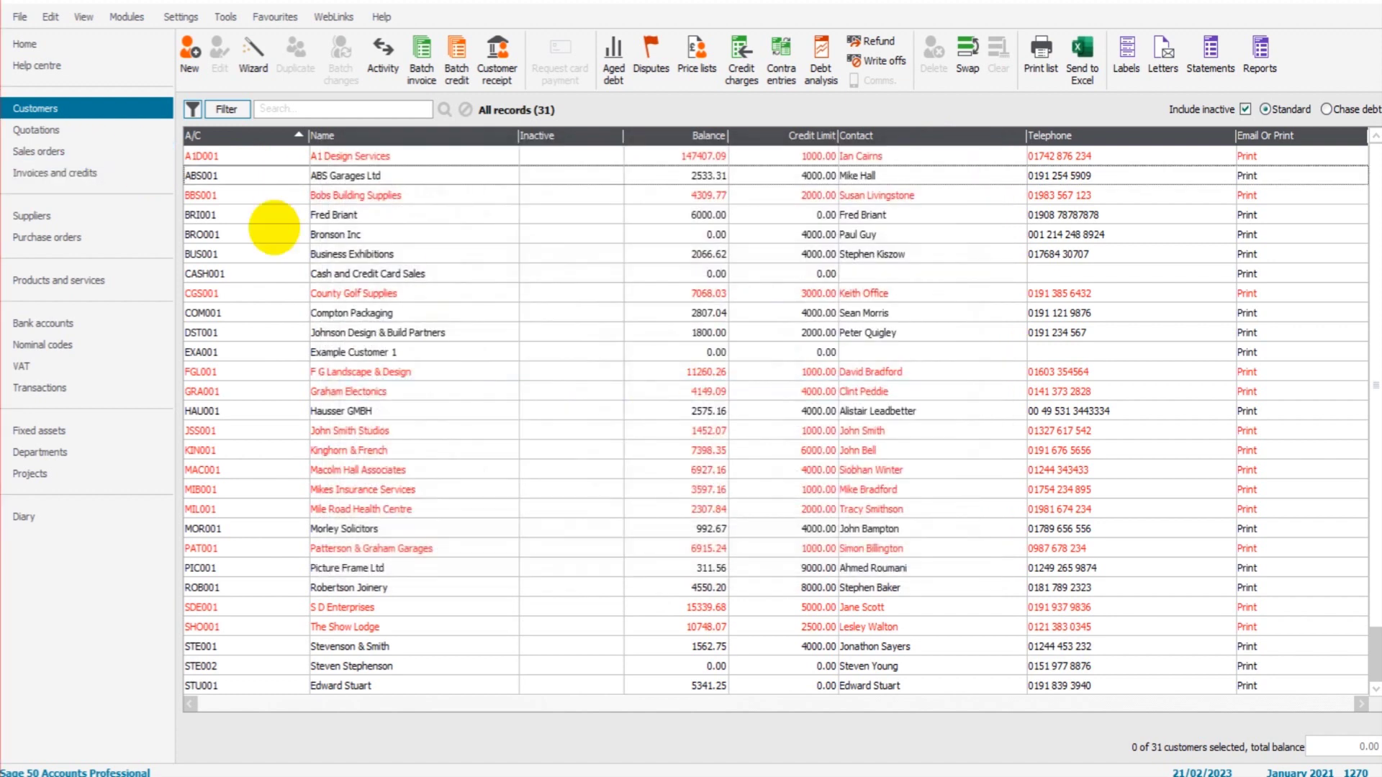
View the transaction activity for supplier Concept Stationery Supplies (CON001), then close it.
{"action": "left_click", "coordinate": [40, 215]}
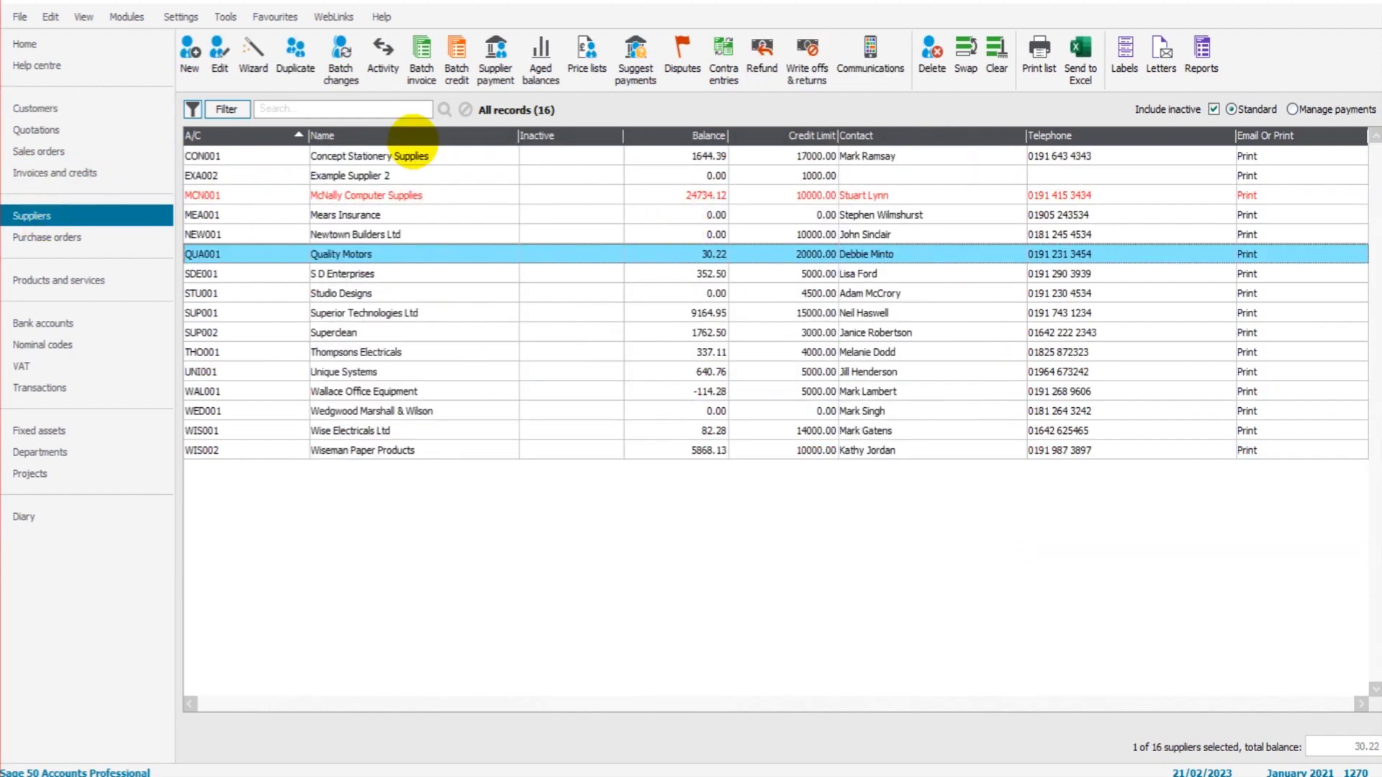
{"action": "left_click", "coordinate": [403, 156]}
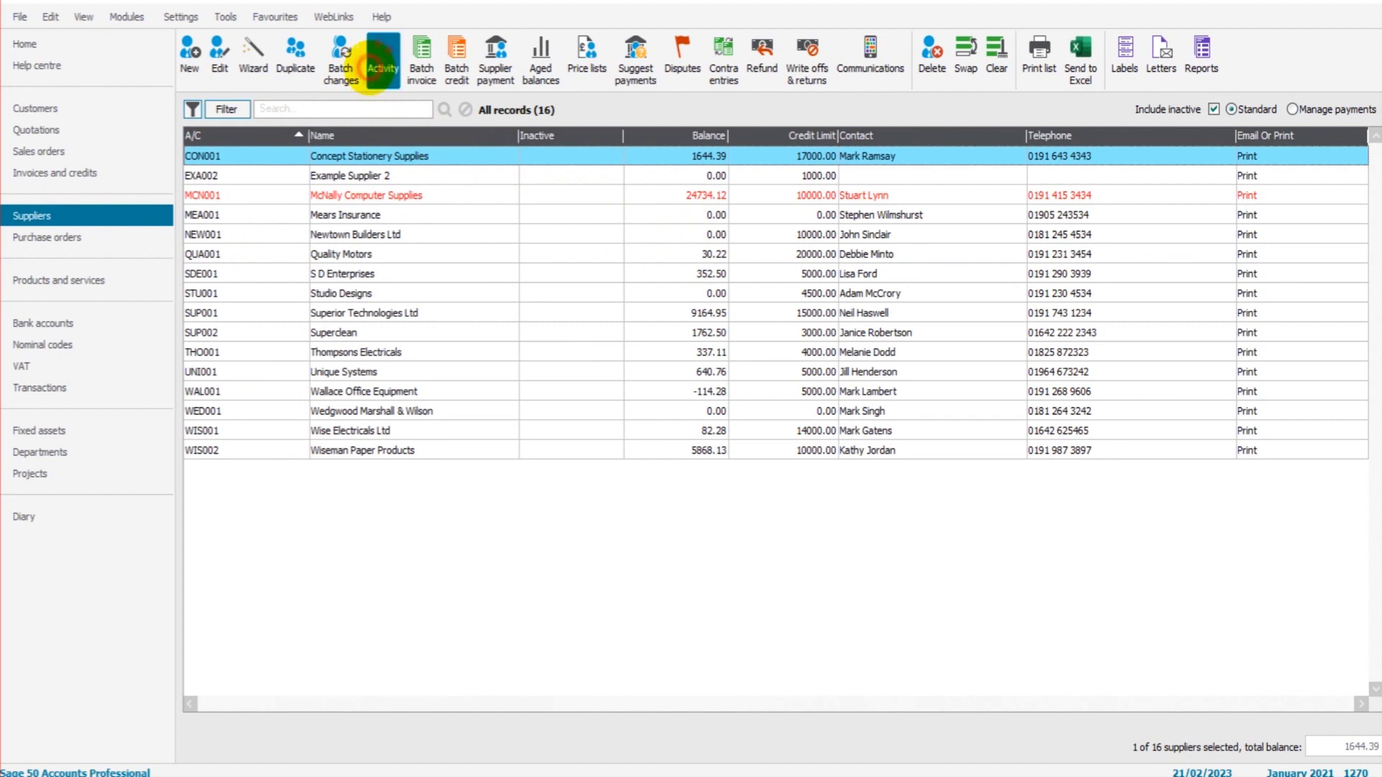
{"action": "left_click", "coordinate": [382, 57]}
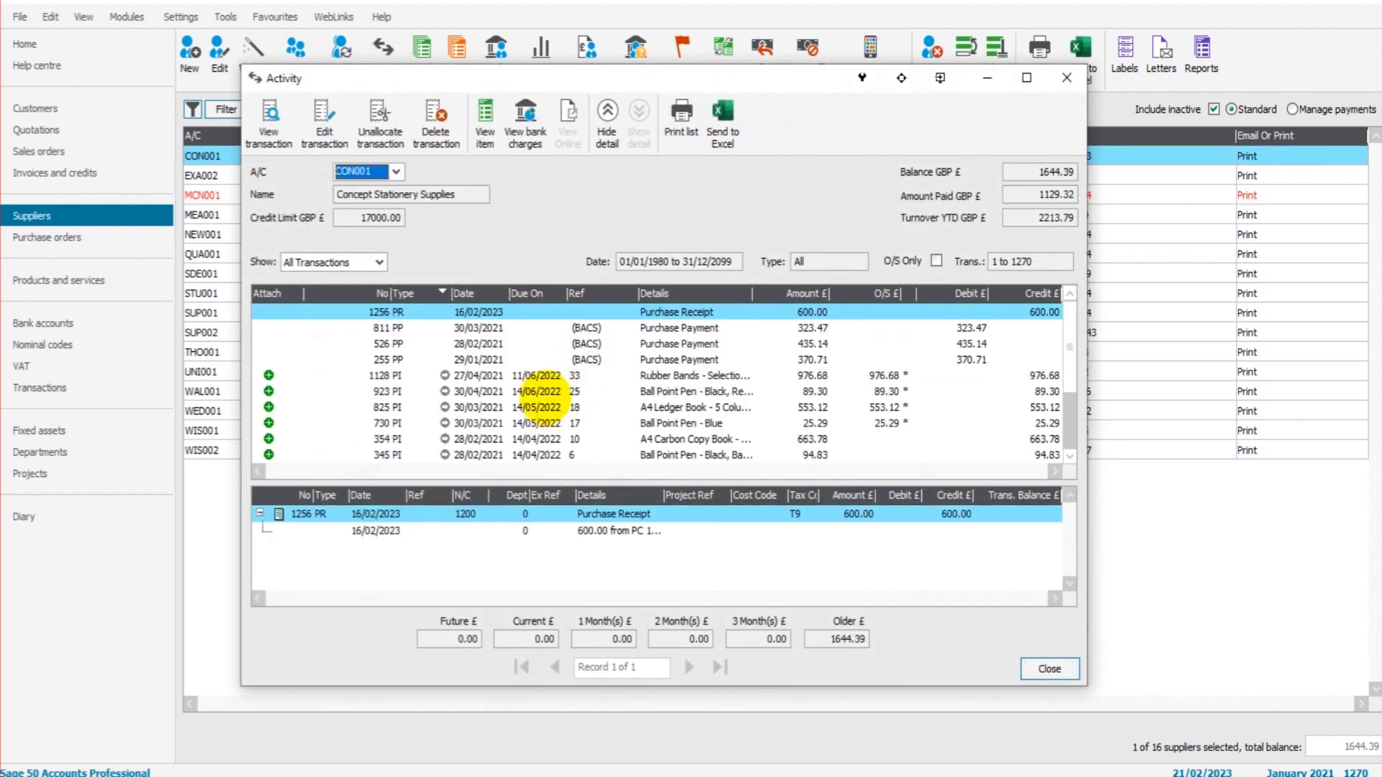
{"action": "key", "text": "Down"}
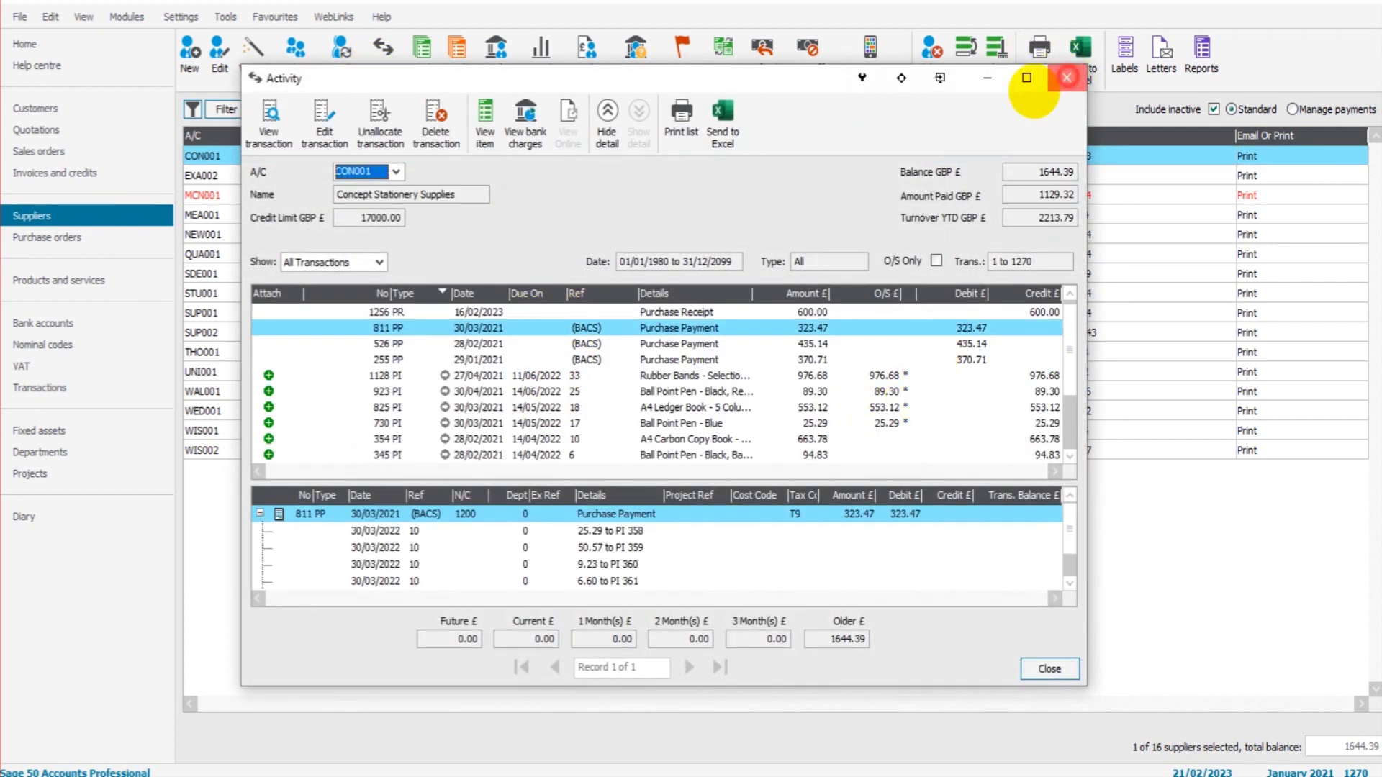
{"action": "left_click", "coordinate": [1066, 77]}
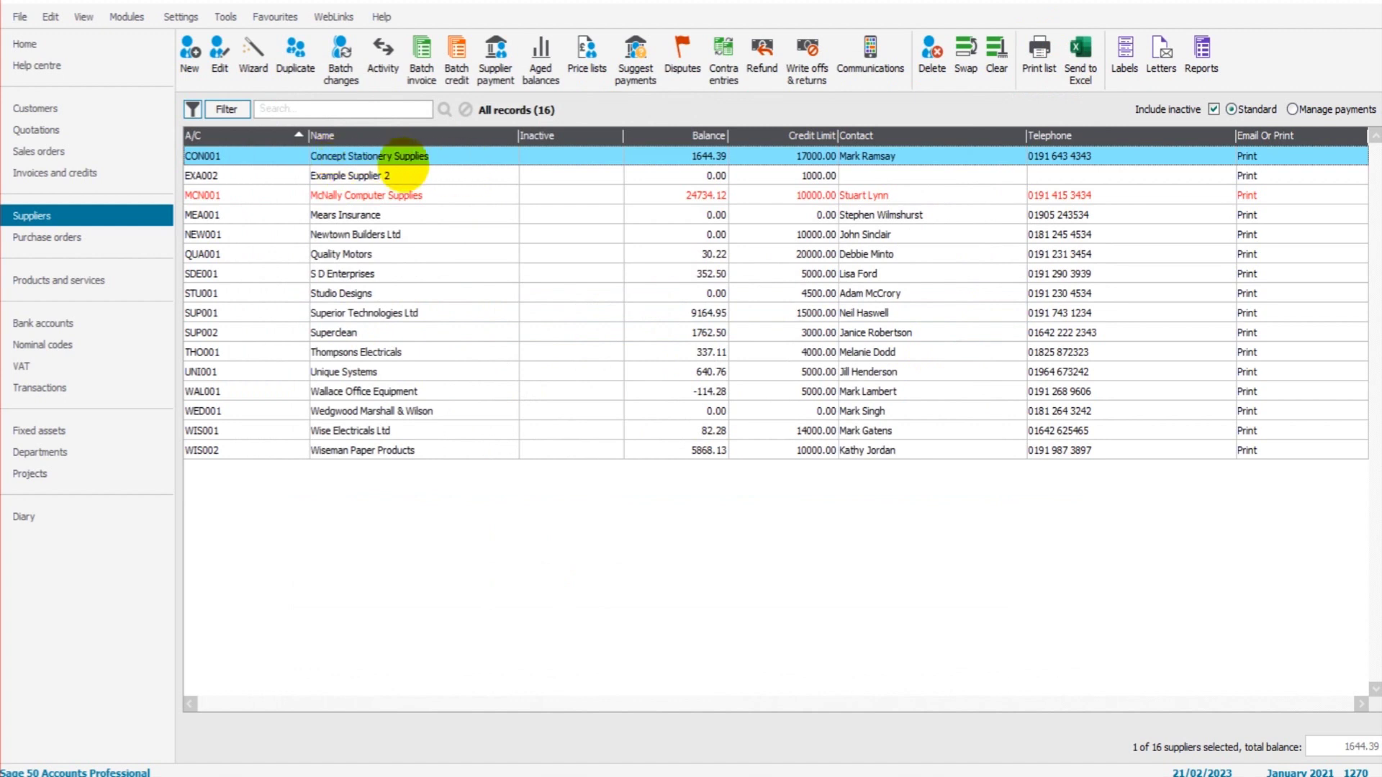
Open the Disputes window for Concept Stationery Supplies.
{"action": "left_click", "coordinate": [676, 58]}
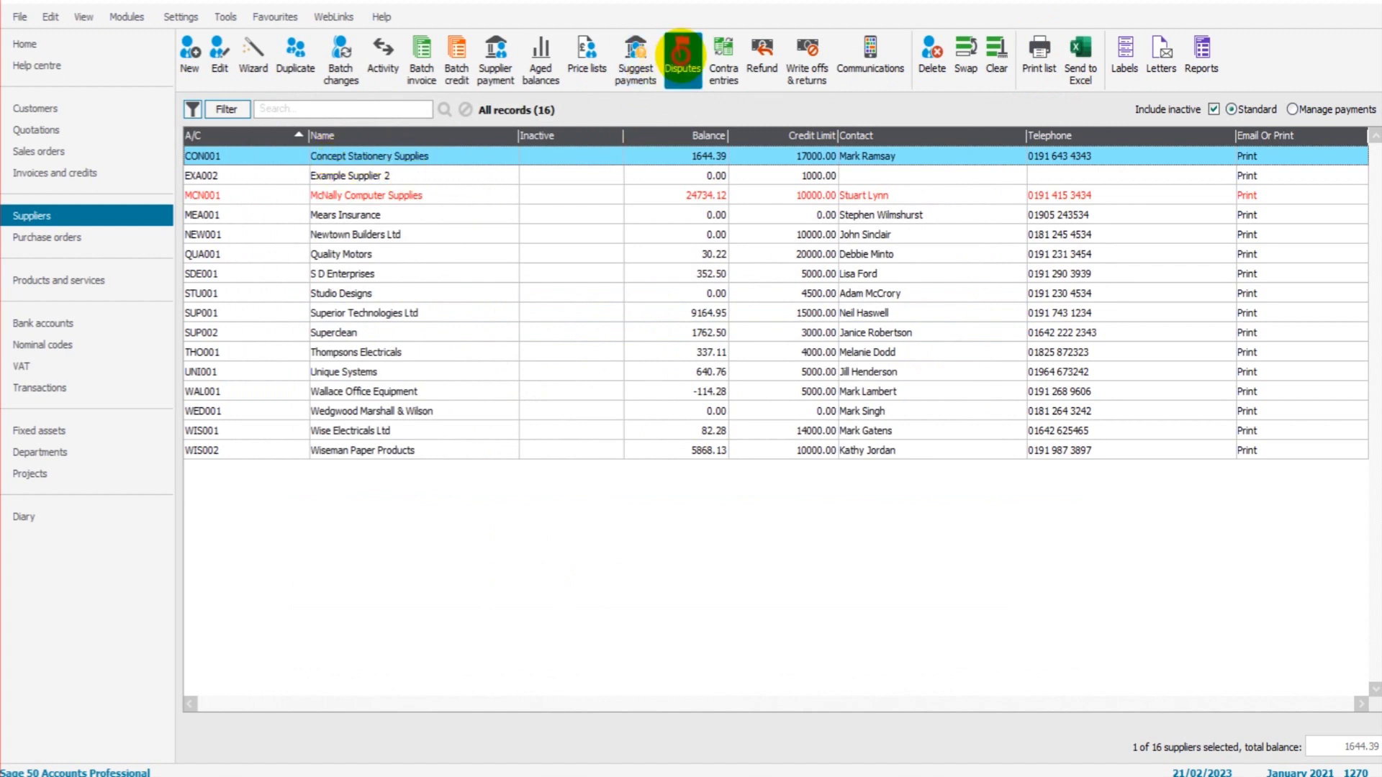
{"action": "scroll", "coordinate": [494, 364], "scroll_direction": "down", "scroll_amount": 1}
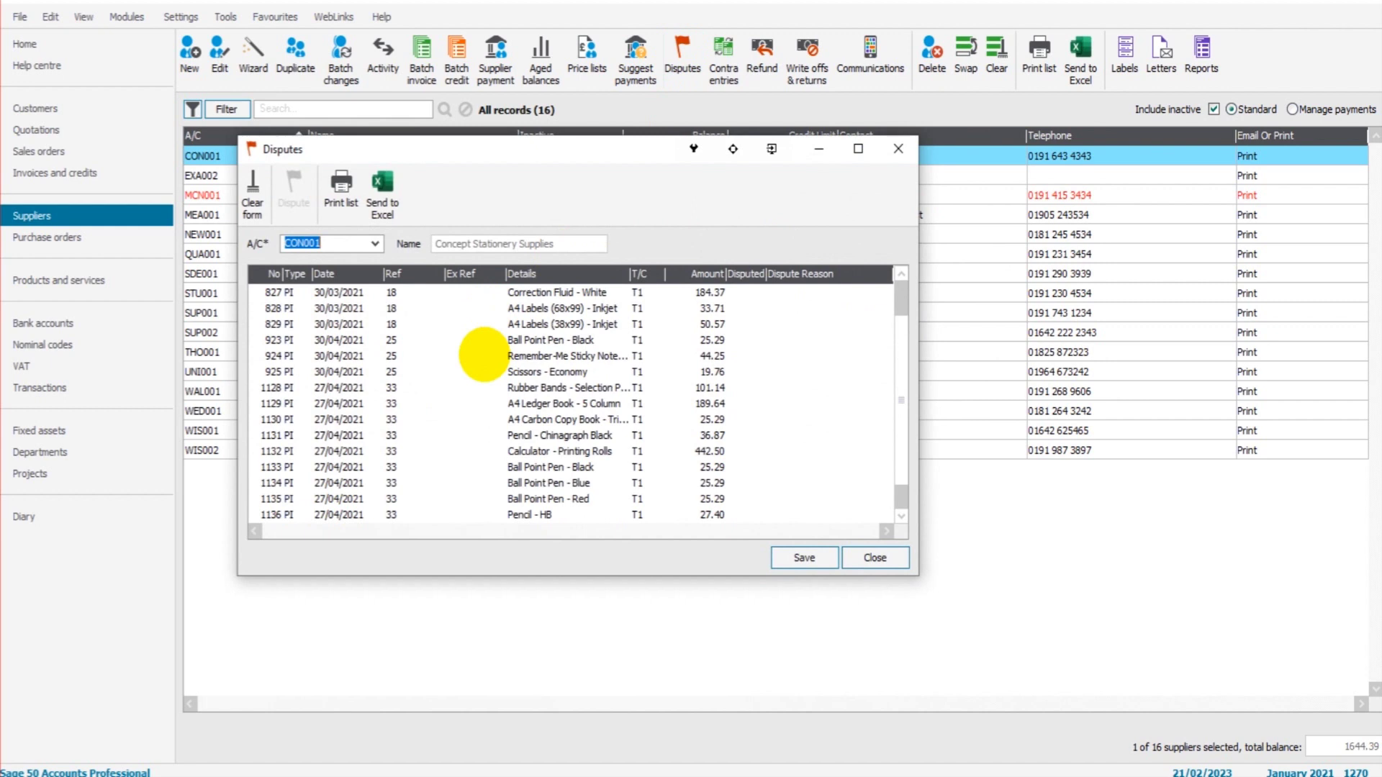
{"action": "scroll", "coordinate": [475, 324], "scroll_direction": "up", "scroll_amount": 1}
{"action": "scroll", "coordinate": [461, 496], "scroll_direction": "down", "scroll_amount": 1}
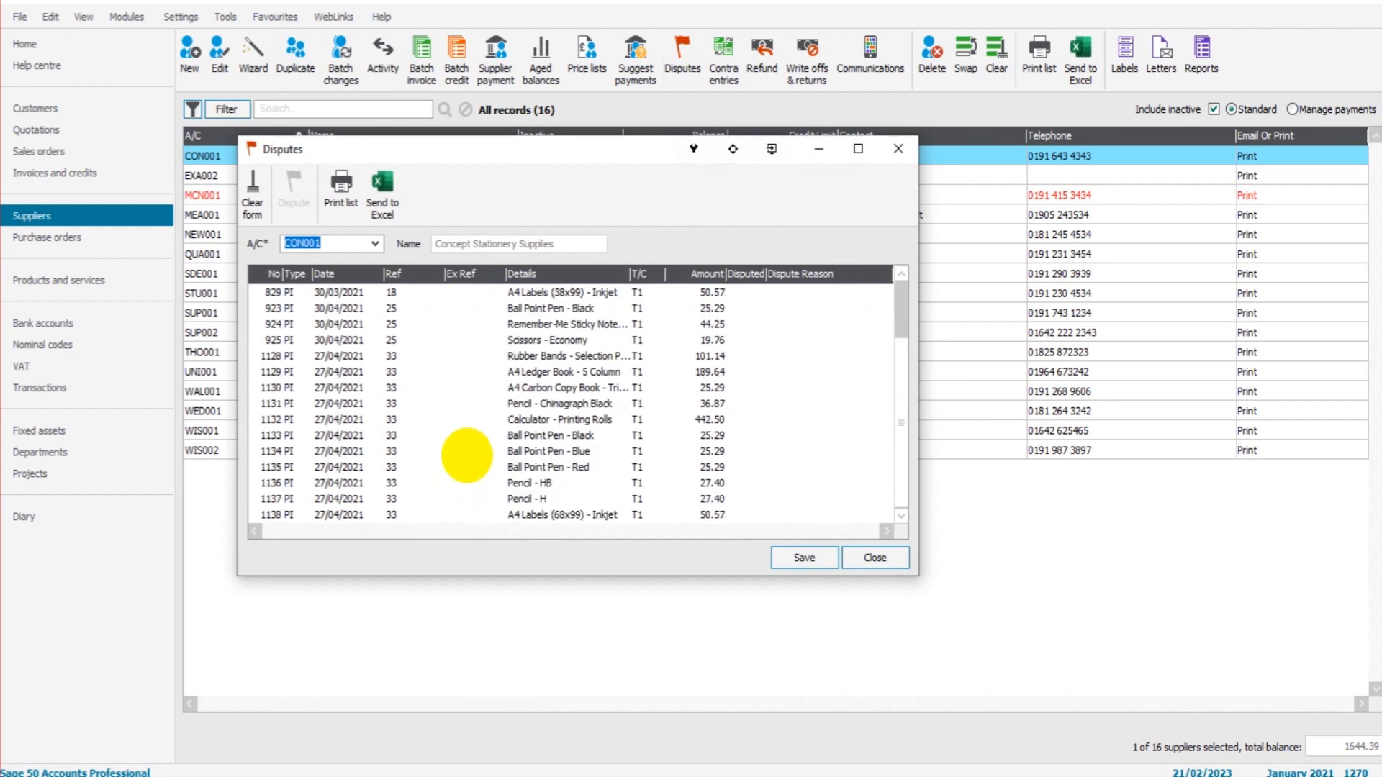
{"action": "scroll", "coordinate": [463, 432], "scroll_direction": "up", "scroll_amount": 1}
Browse invoice lines 730 to 925 and select line 730, Ball Point Pen - Blue.
{"action": "left_click", "coordinate": [403, 293]}
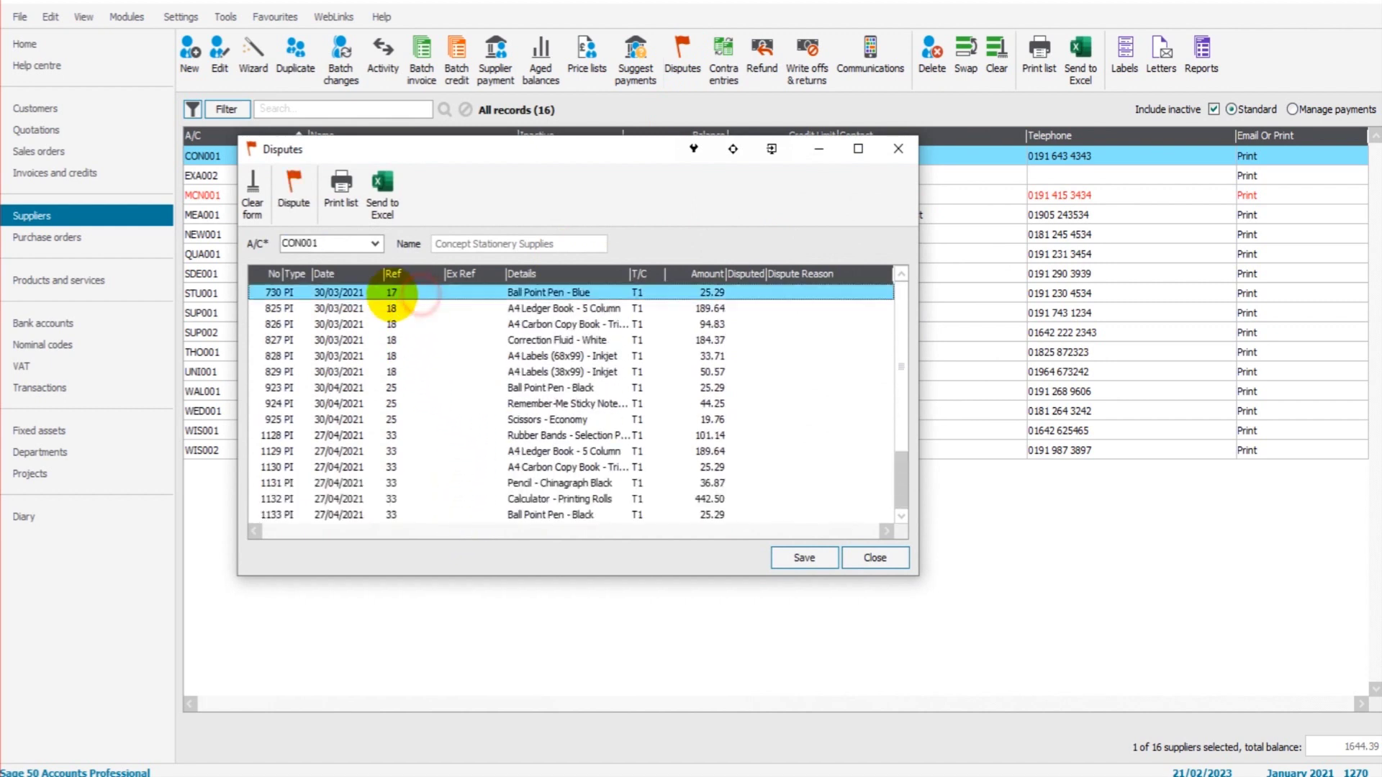
{"action": "left_click", "coordinate": [399, 308]}
{"action": "left_click", "coordinate": [400, 324]}
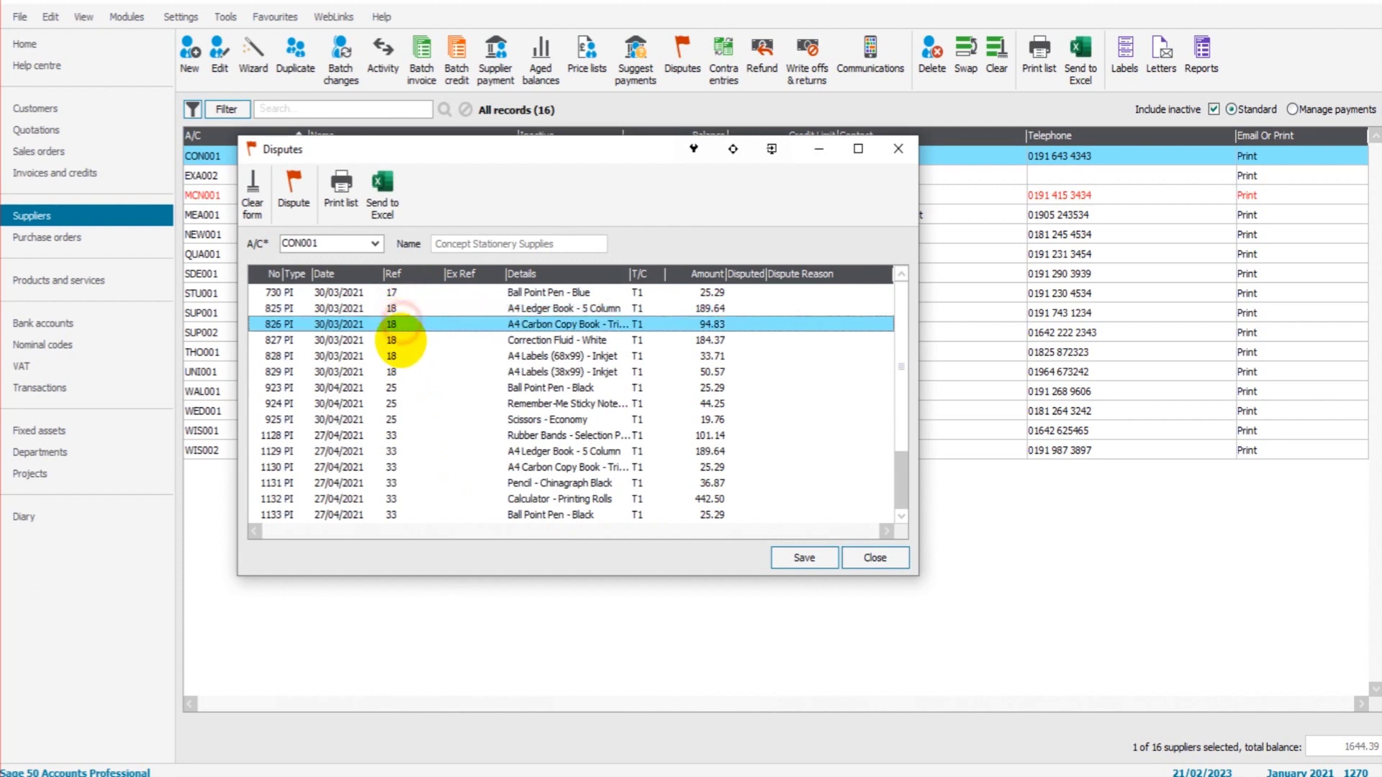
{"action": "left_click", "coordinate": [400, 340]}
{"action": "left_click", "coordinate": [401, 355]}
{"action": "left_click", "coordinate": [405, 372]}
{"action": "left_click", "coordinate": [410, 388]}
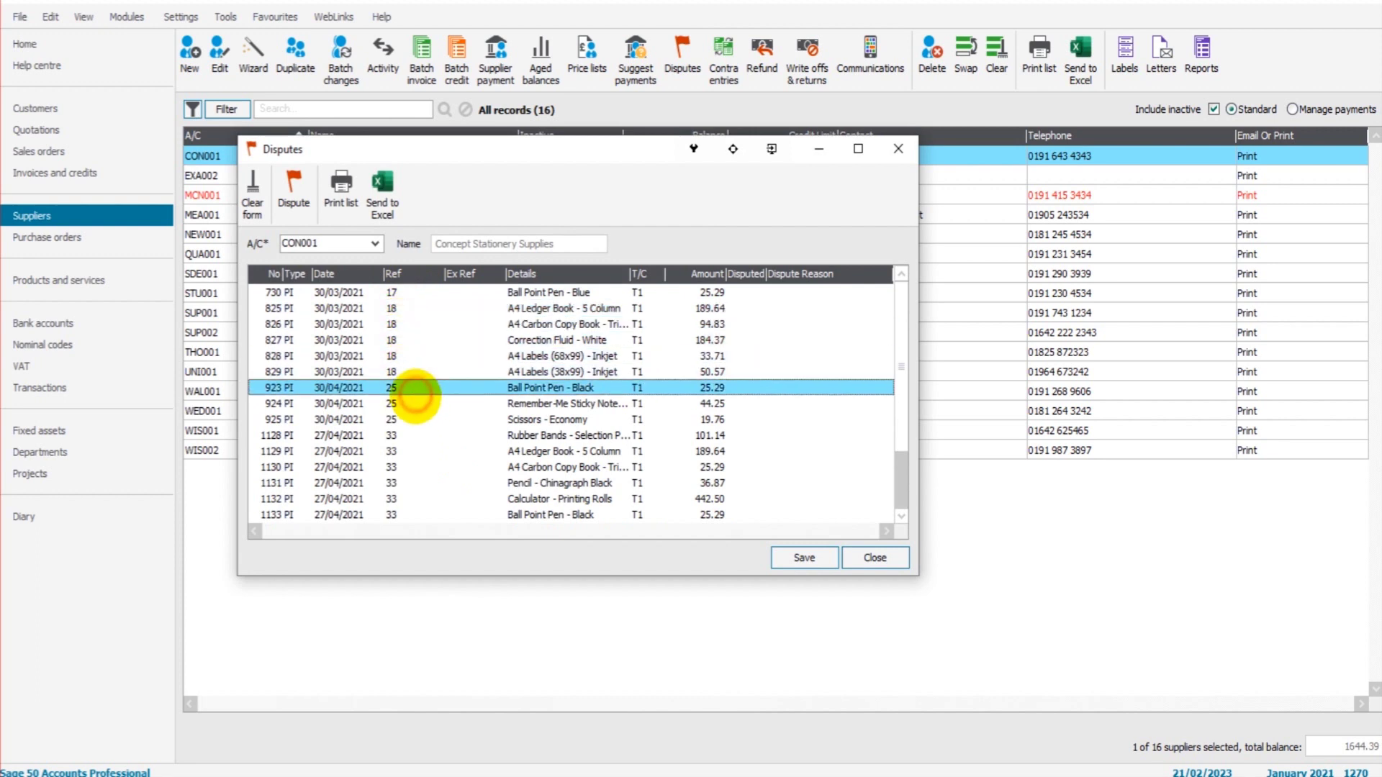
{"action": "left_click", "coordinate": [414, 403]}
{"action": "left_click", "coordinate": [412, 418]}
{"action": "scroll", "coordinate": [410, 400], "scroll_direction": "down", "scroll_amount": 2}
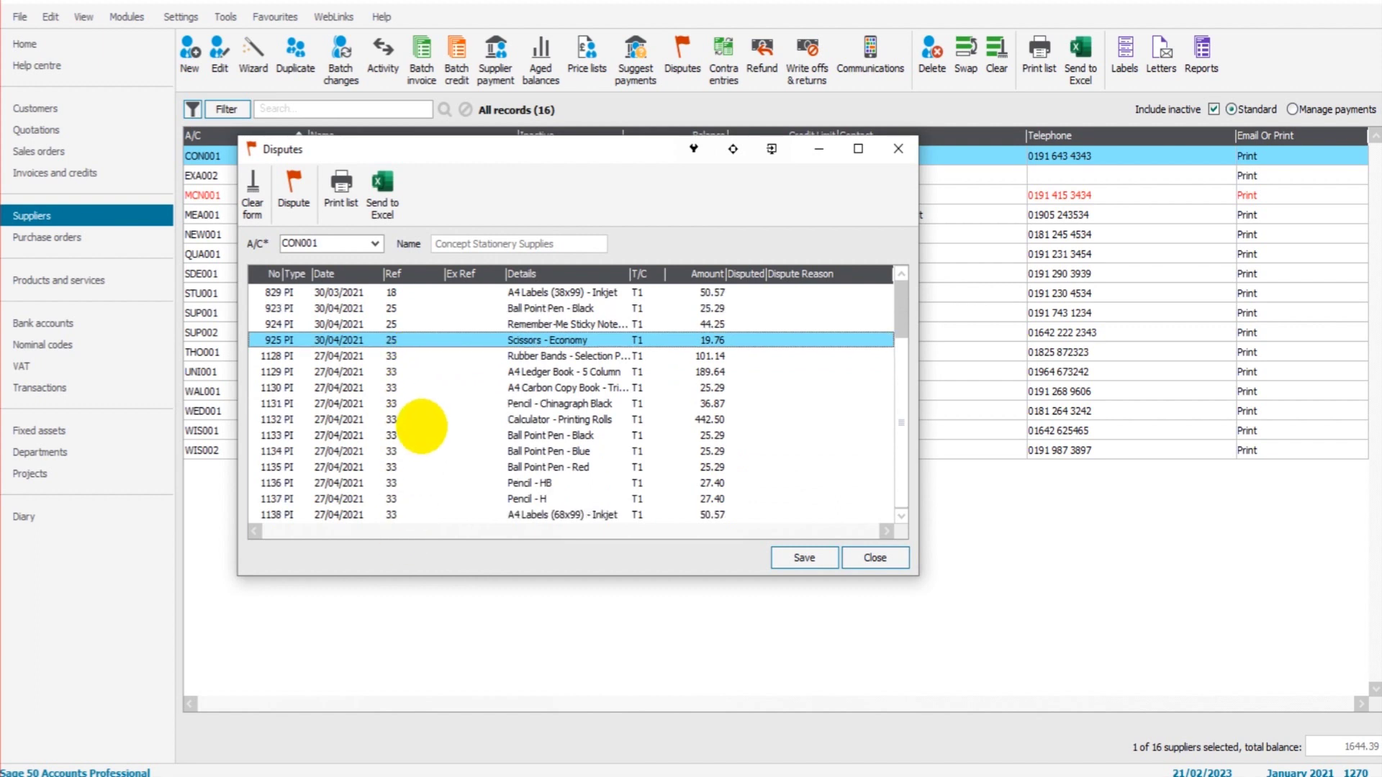
{"action": "scroll", "coordinate": [421, 431], "scroll_direction": "up", "scroll_amount": 2}
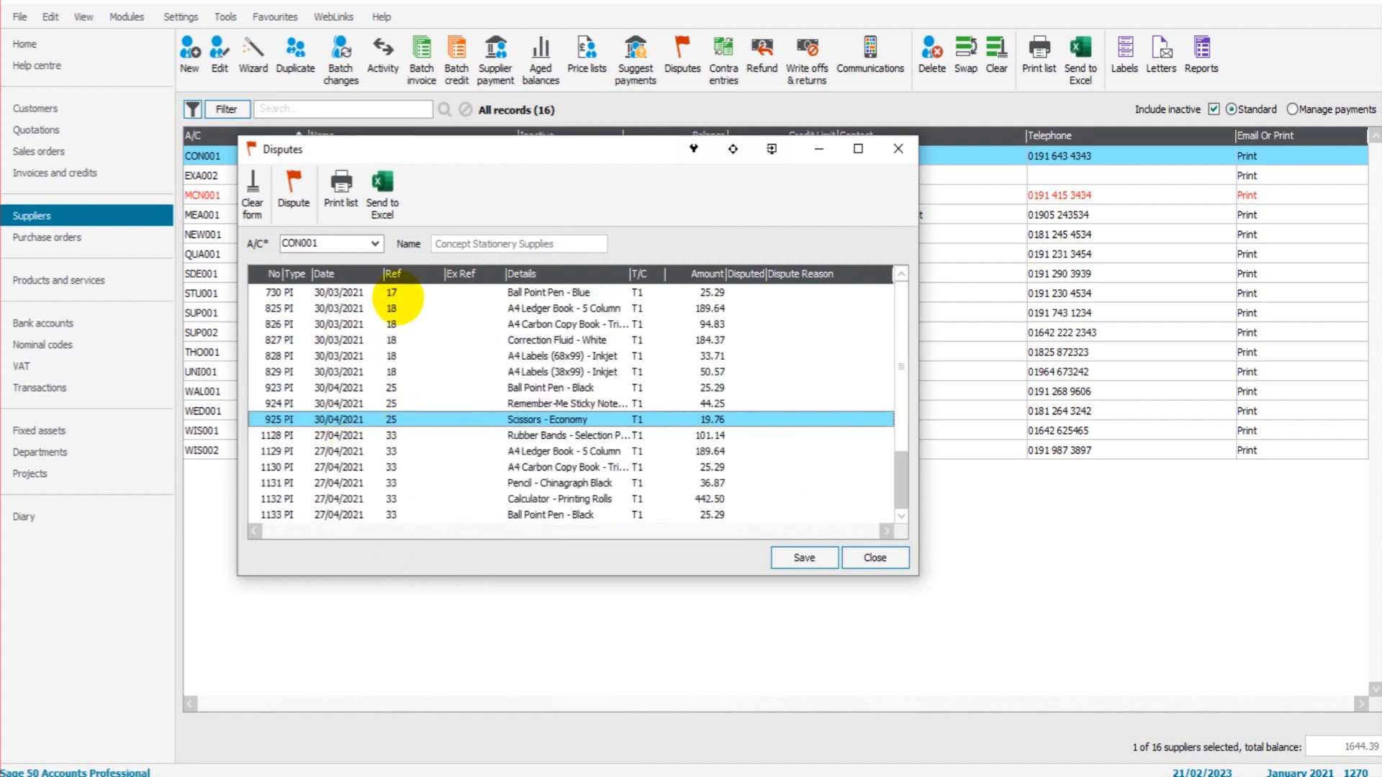
{"action": "left_click", "coordinate": [396, 292]}
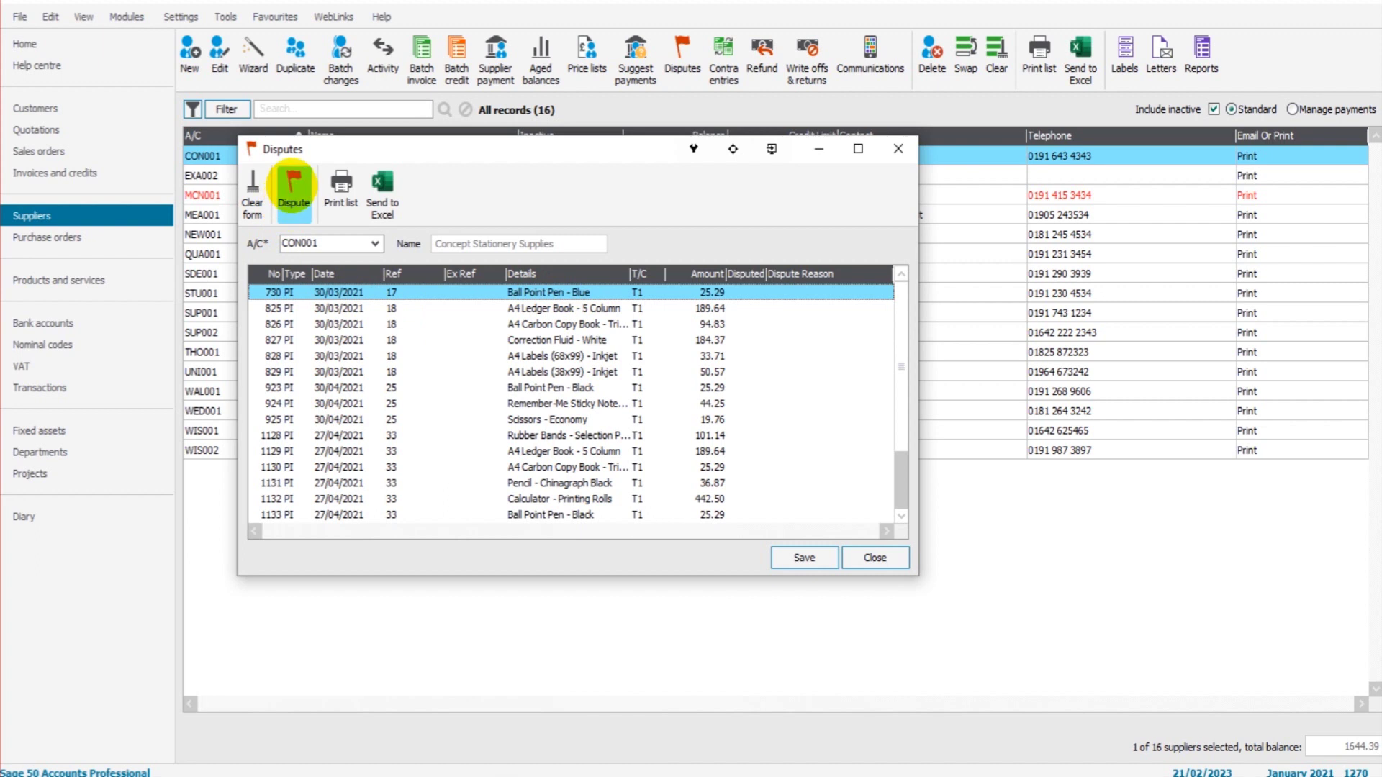
Dispute line 730 with reason '3 - Wrong goods received' from the reason code list.
{"action": "left_click", "coordinate": [293, 188]}
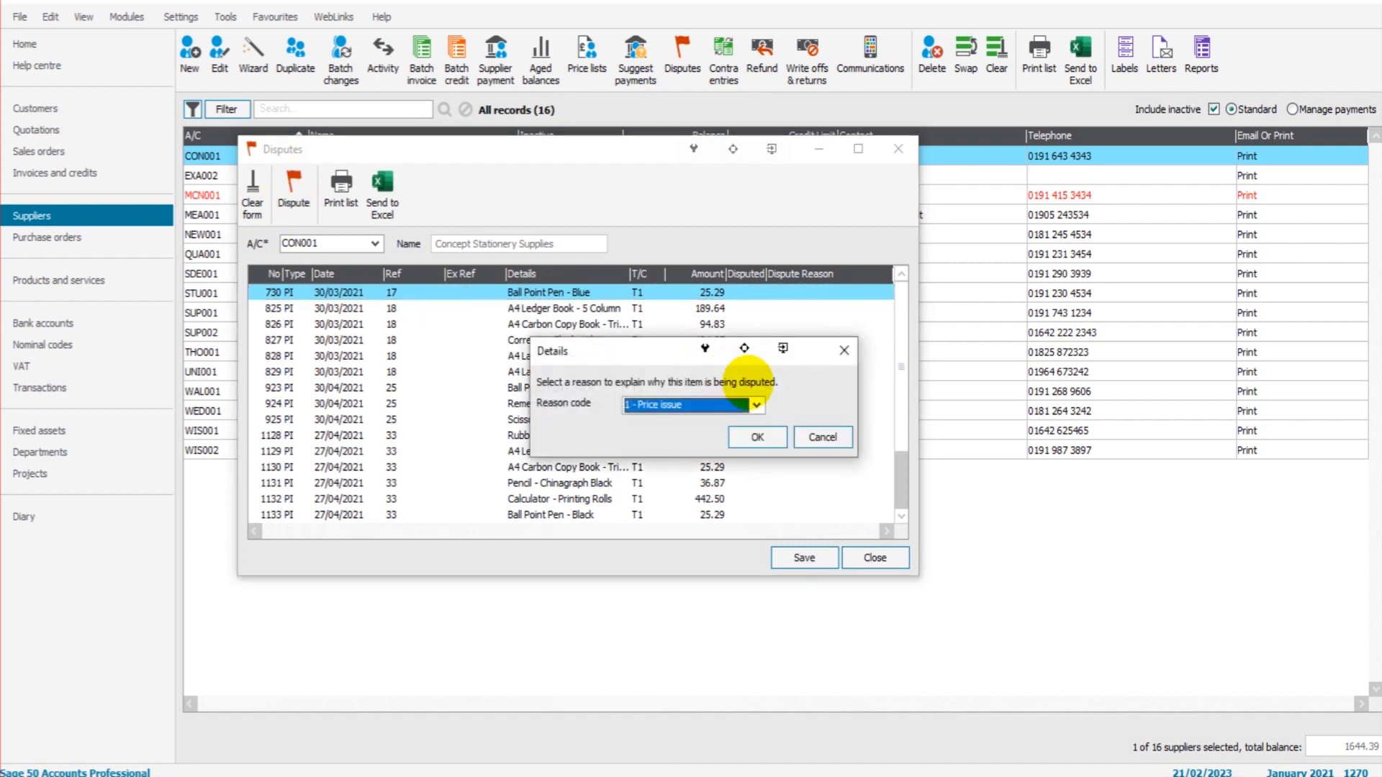
{"action": "left_click", "coordinate": [757, 404]}
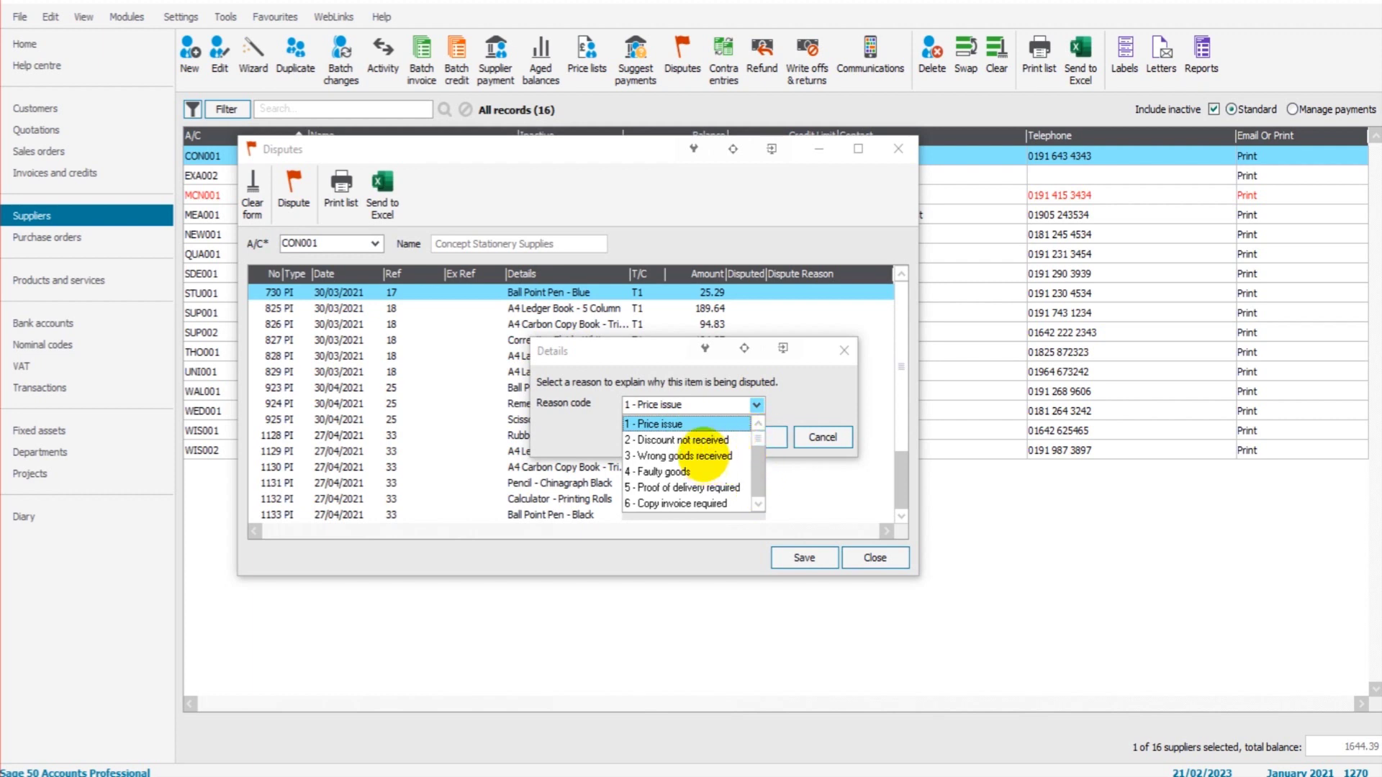
{"action": "left_click", "coordinate": [757, 504]}
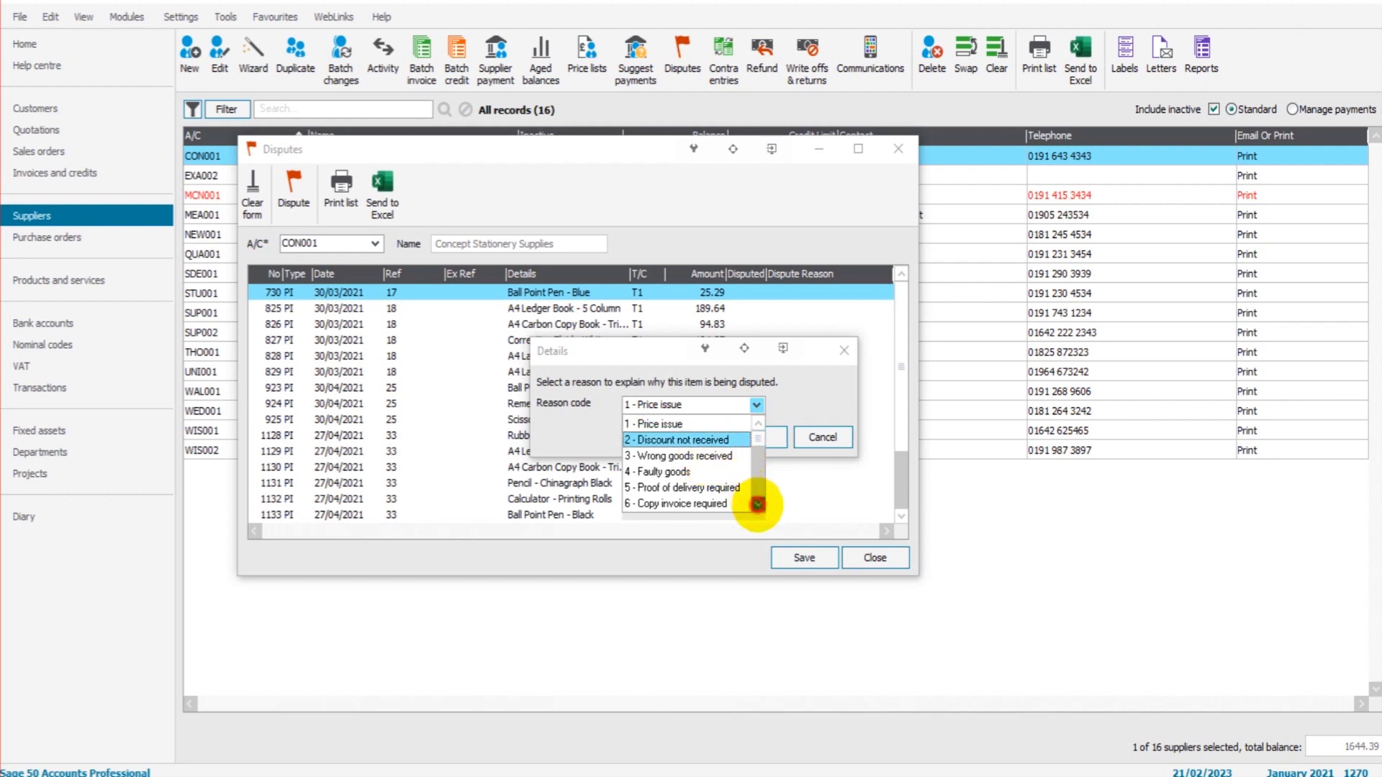
{"action": "left_click", "coordinate": [758, 503]}
{"action": "left_click", "coordinate": [757, 503]}
{"action": "left_click", "coordinate": [757, 504]}
{"action": "left_click", "coordinate": [757, 504]}
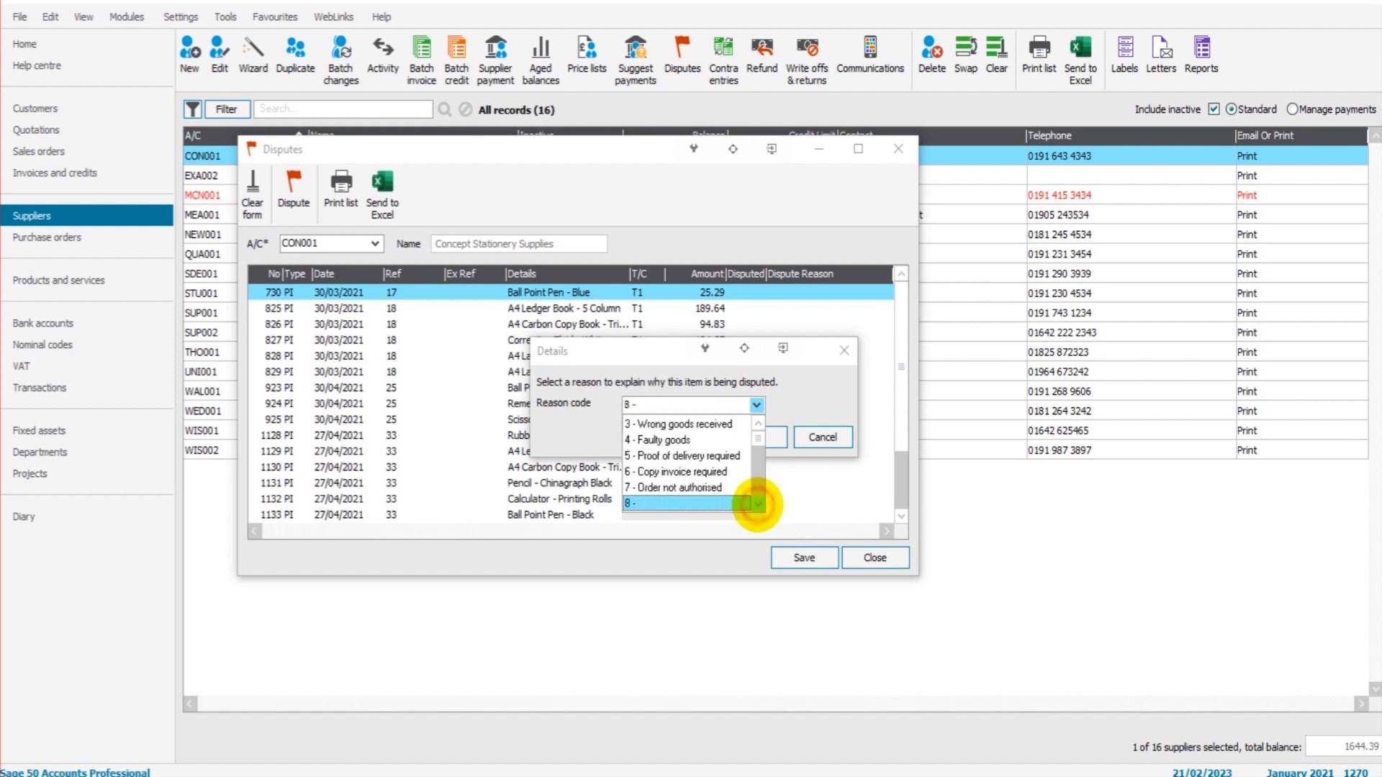
{"action": "left_click", "coordinate": [757, 504]}
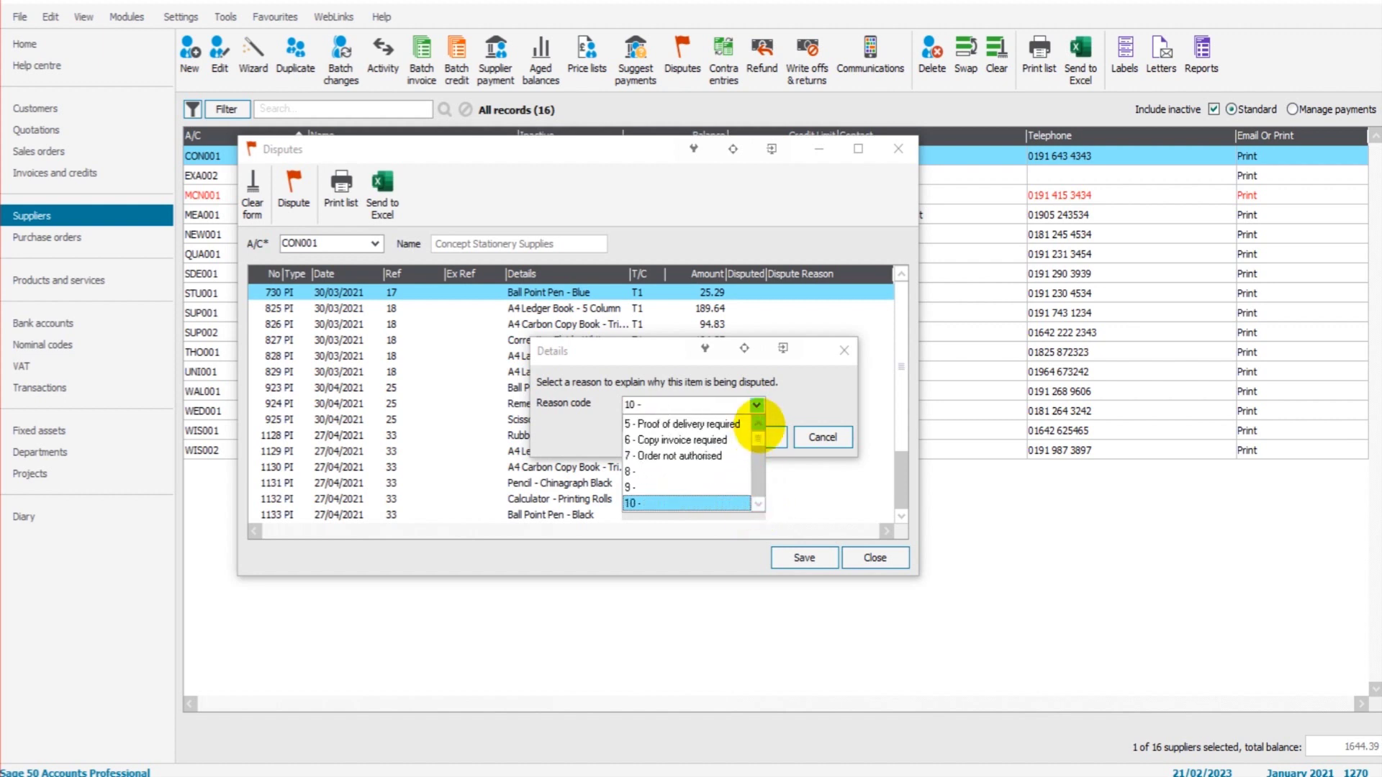
{"action": "left_click", "coordinate": [758, 424]}
{"action": "left_click", "coordinate": [758, 424]}
{"action": "left_click", "coordinate": [758, 424]}
{"action": "left_click", "coordinate": [758, 424]}
{"action": "left_click", "coordinate": [758, 424]}
{"action": "left_click", "coordinate": [758, 424]}
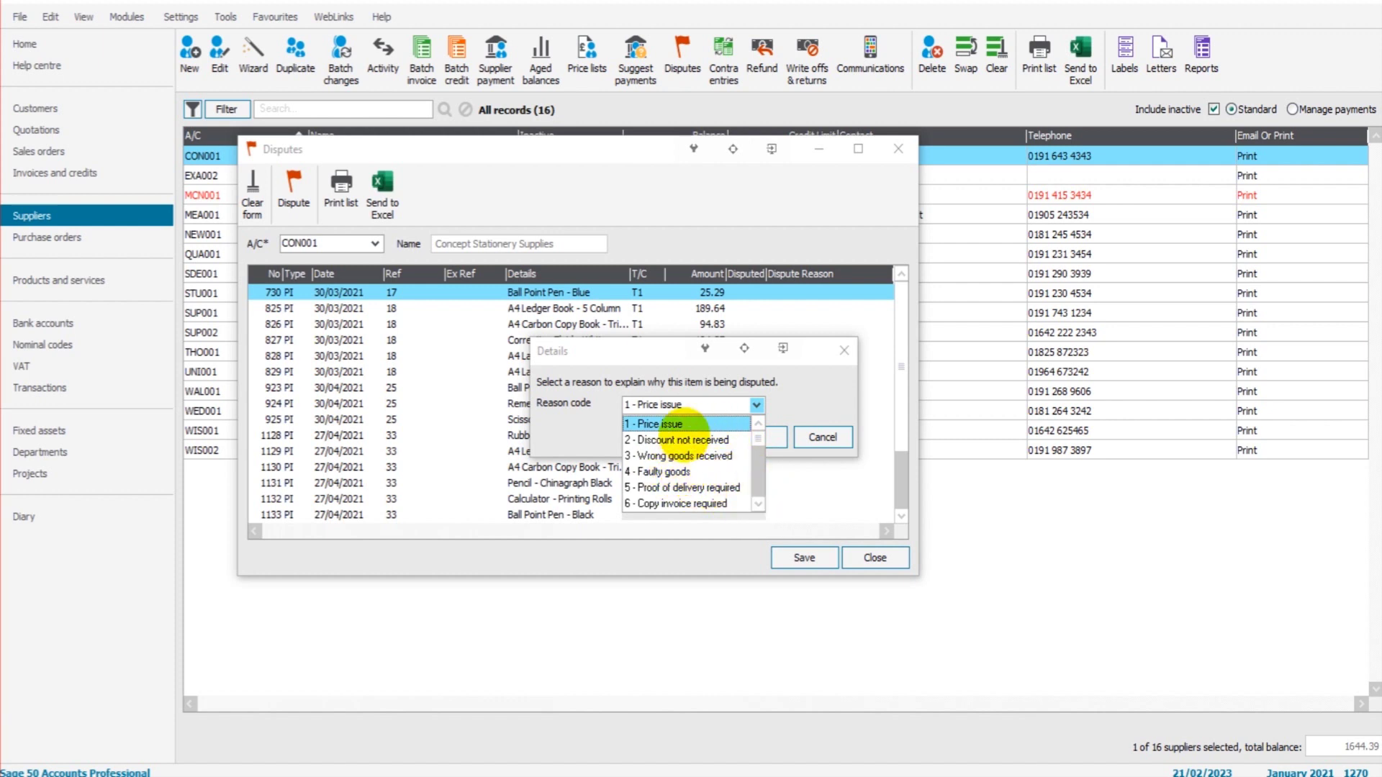
{"action": "left_click", "coordinate": [705, 457]}
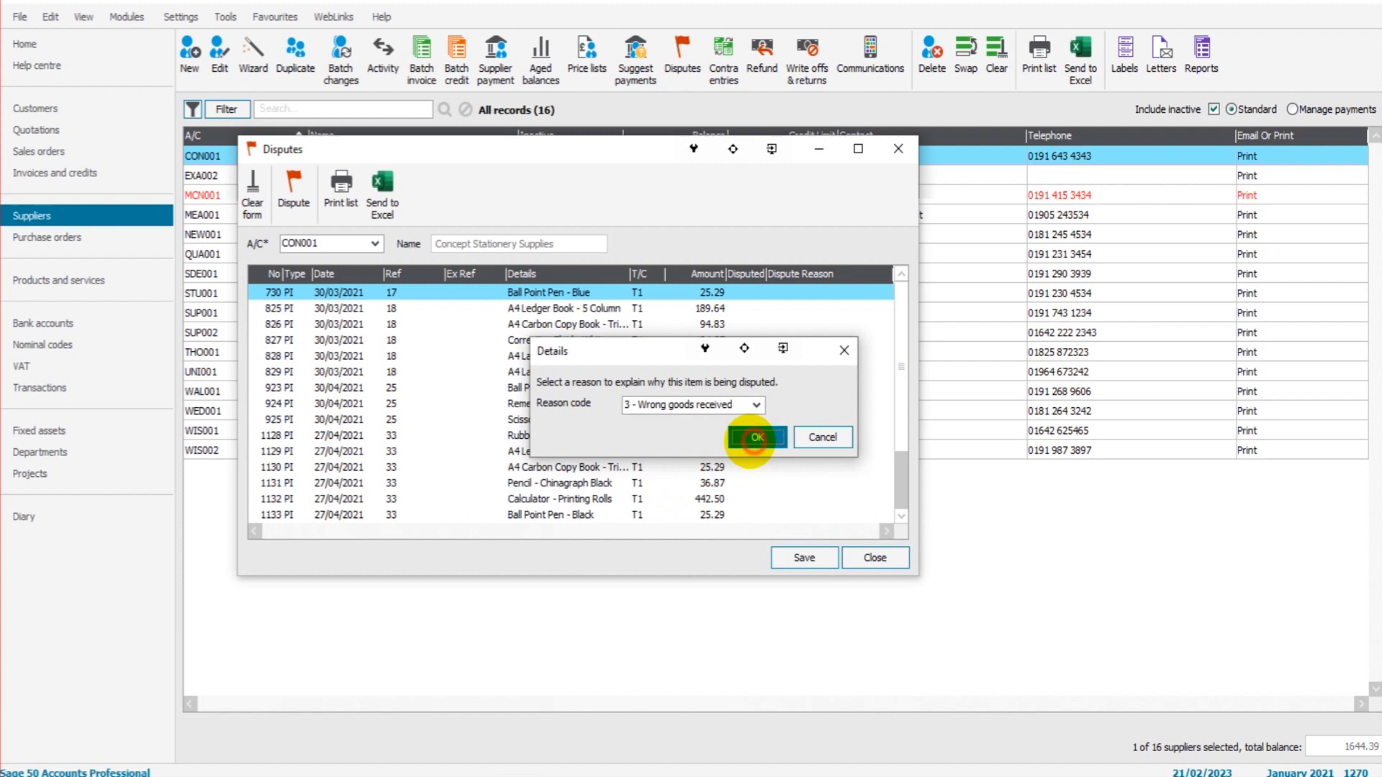
{"action": "left_click", "coordinate": [752, 436]}
Close the Disputes window and save the dispute changes.
{"action": "left_click", "coordinate": [714, 308]}
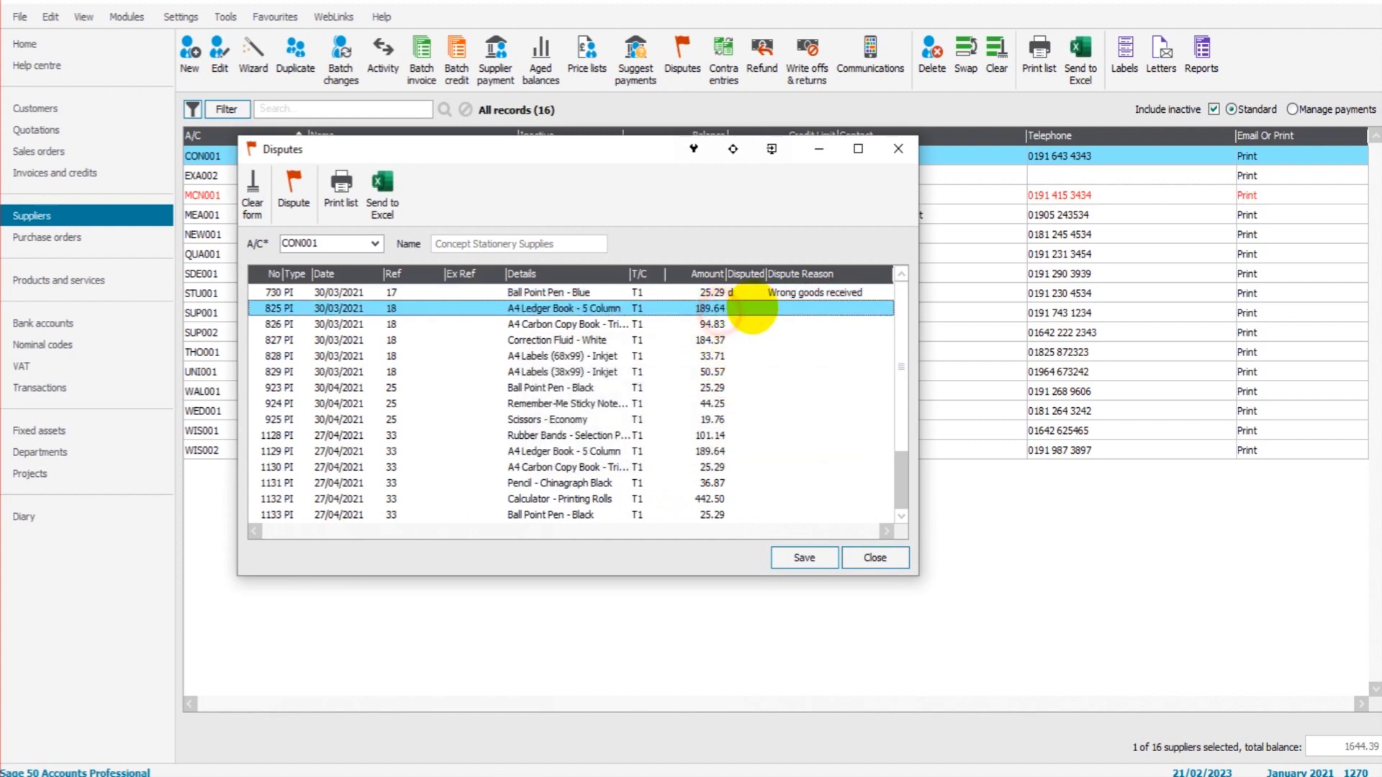
{"action": "left_click", "coordinate": [898, 151]}
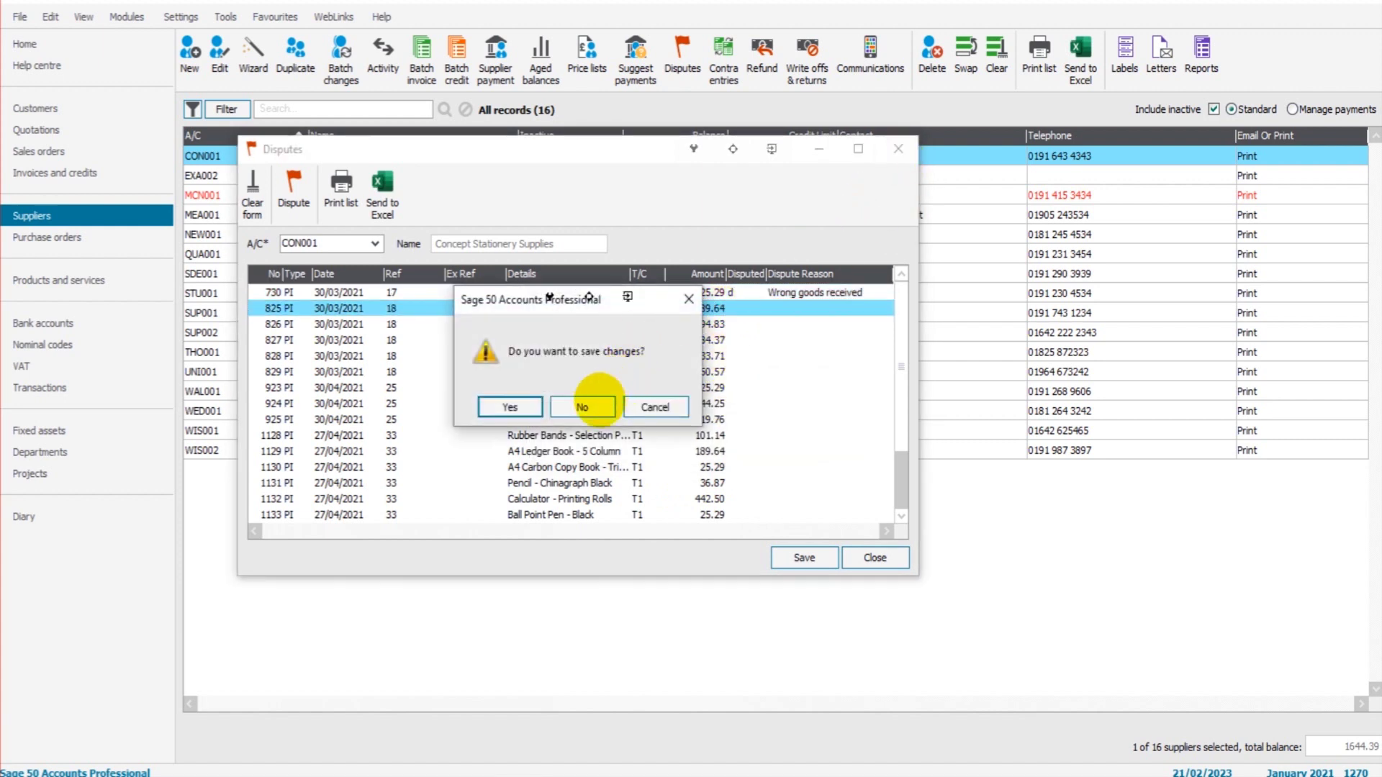
{"action": "left_click", "coordinate": [510, 407]}
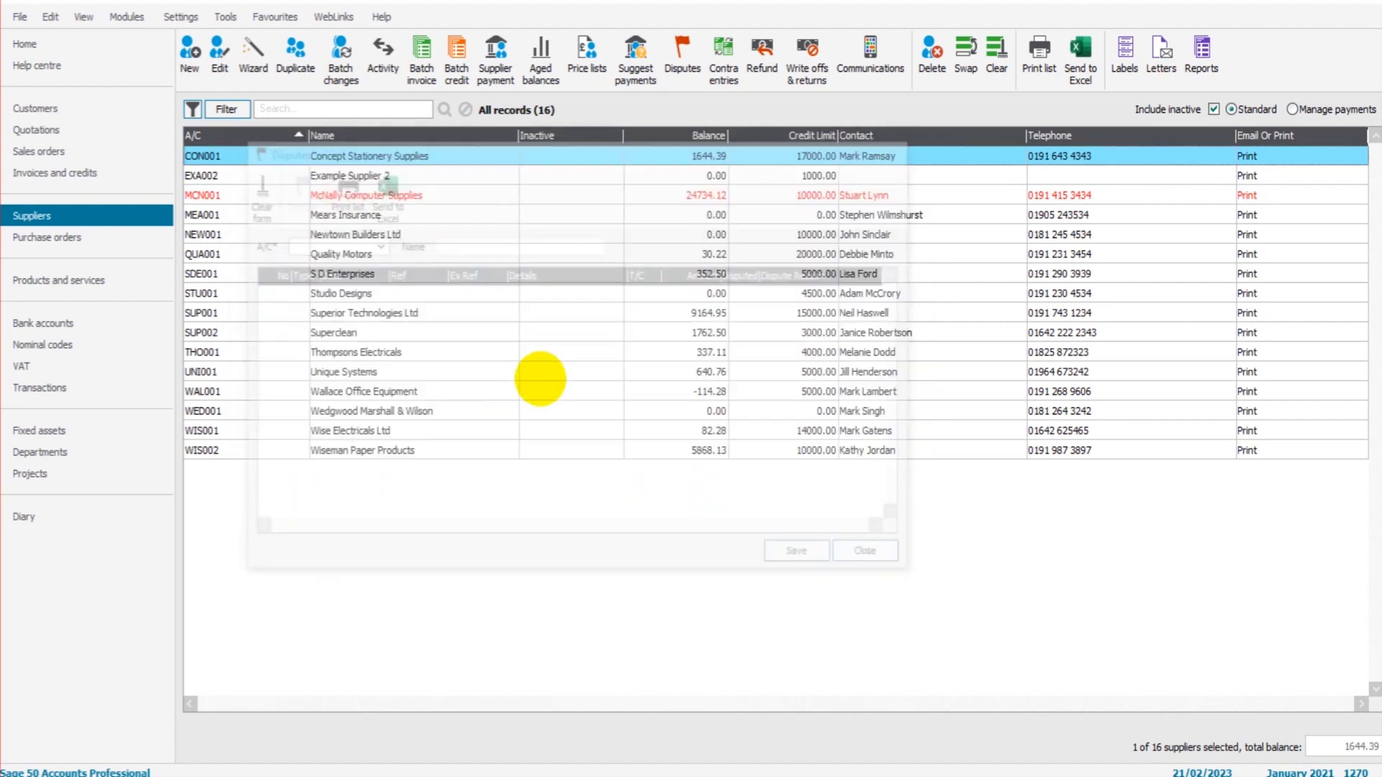
Check that invoice 730 shows the d flag in Concept Stationery's activity, then close it.
{"action": "left_click", "coordinate": [367, 62]}
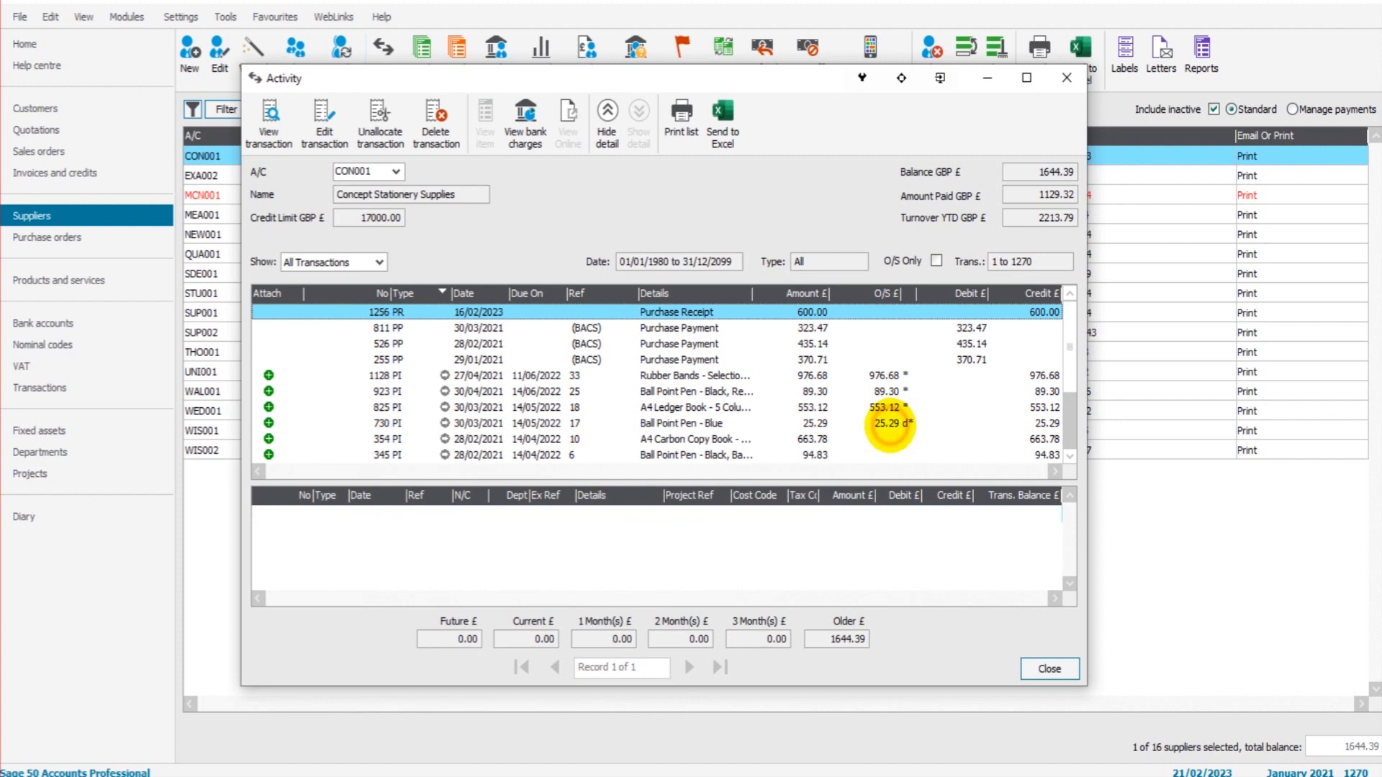
{"action": "left_click", "coordinate": [534, 423]}
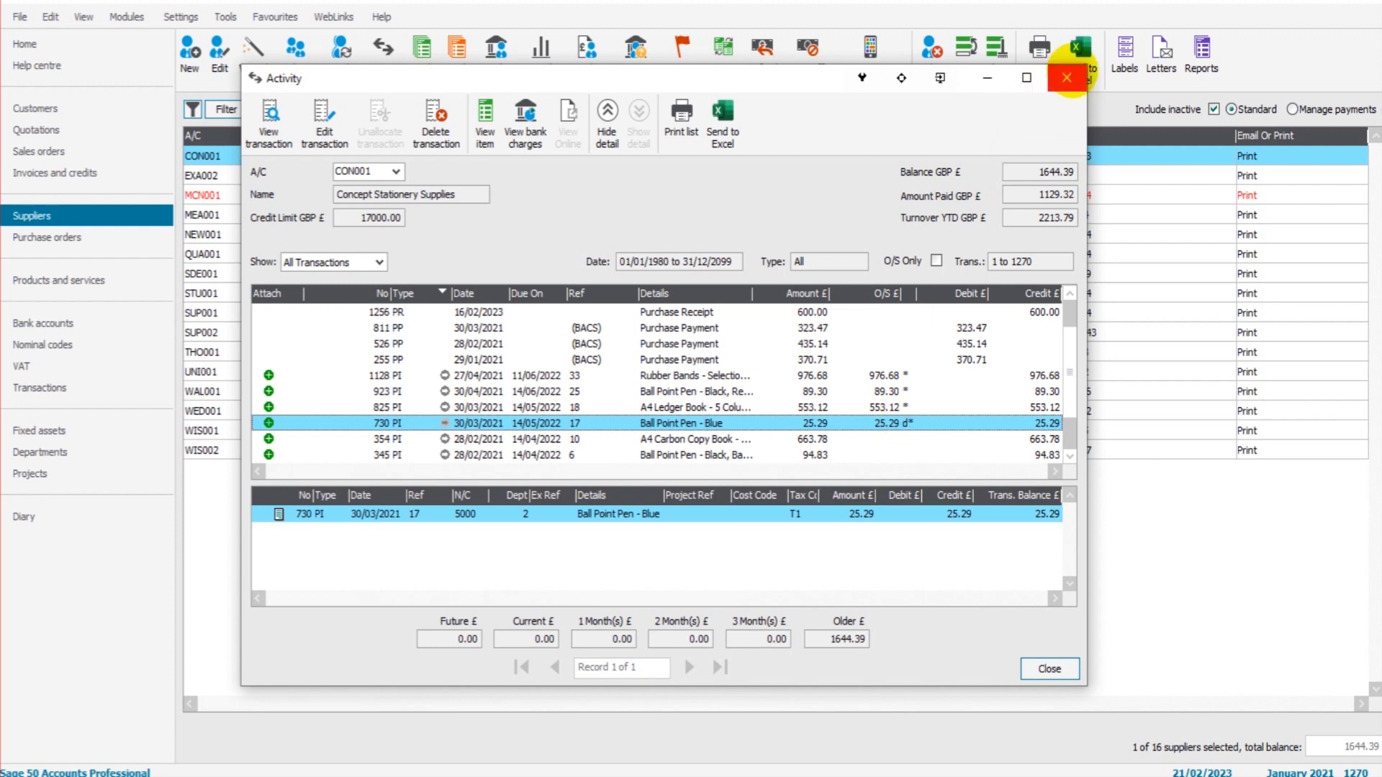
{"action": "left_click", "coordinate": [1066, 77]}
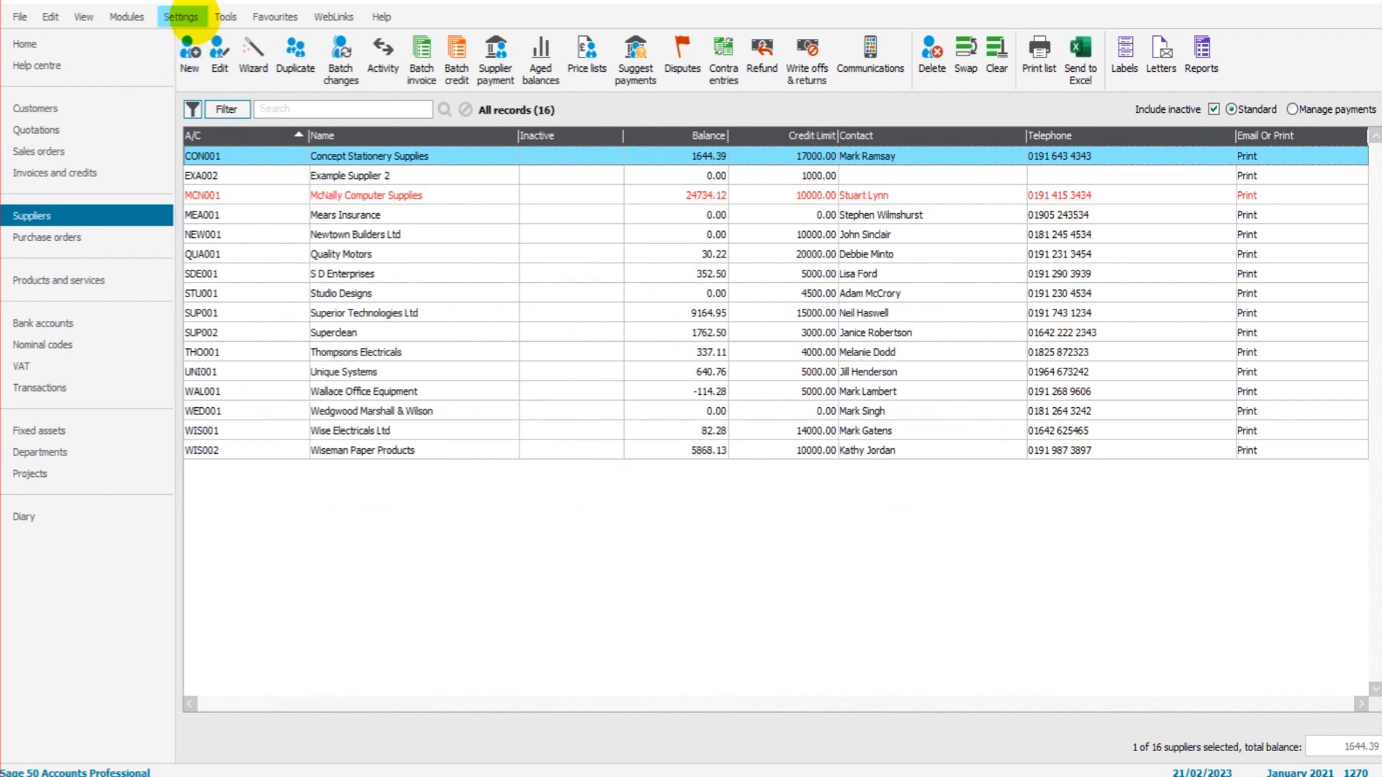
Open Settings > Configuration at the Dispute Reasons list and select empty slot 8.
{"action": "left_click", "coordinate": [224, 17]}
{"action": "mouse_move", "coordinate": [188, 19]}
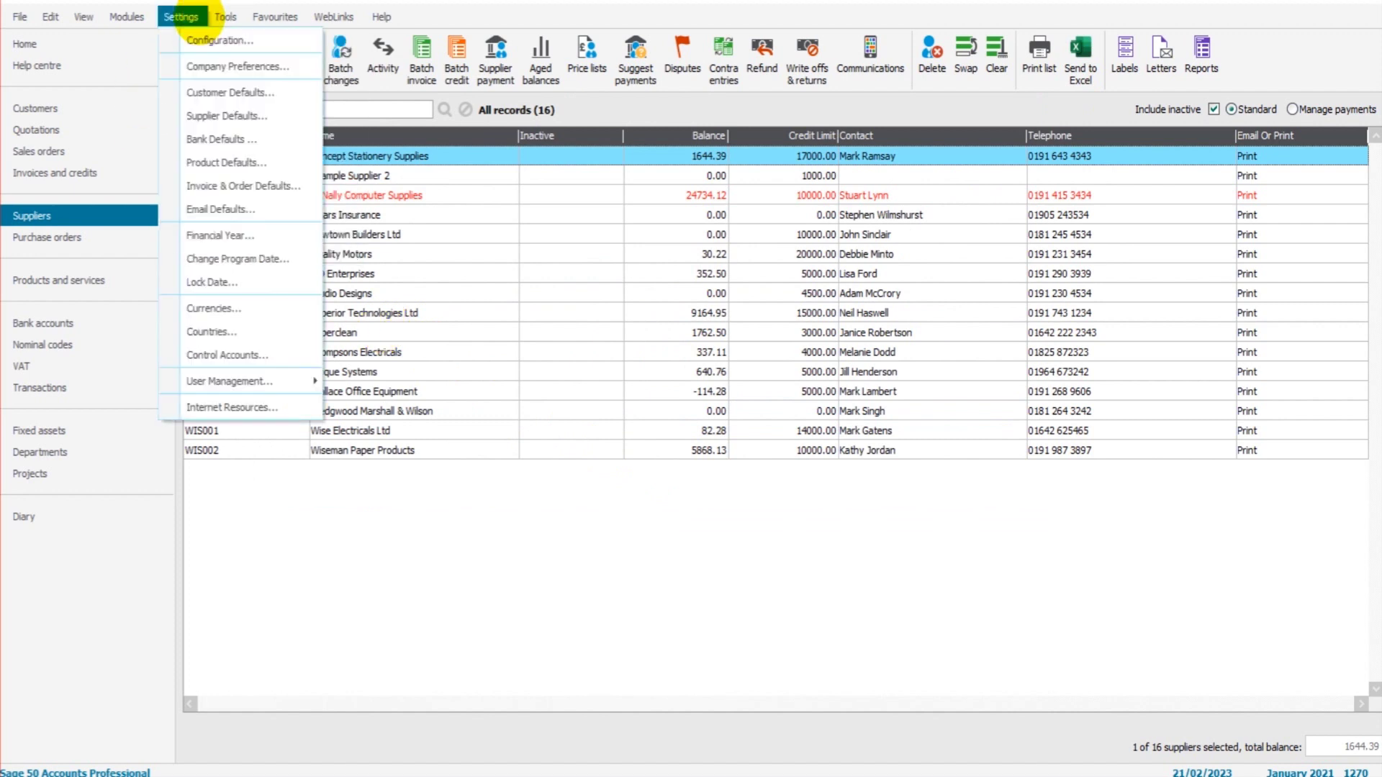
{"action": "left_click", "coordinate": [193, 39]}
{"action": "left_click", "coordinate": [747, 437]}
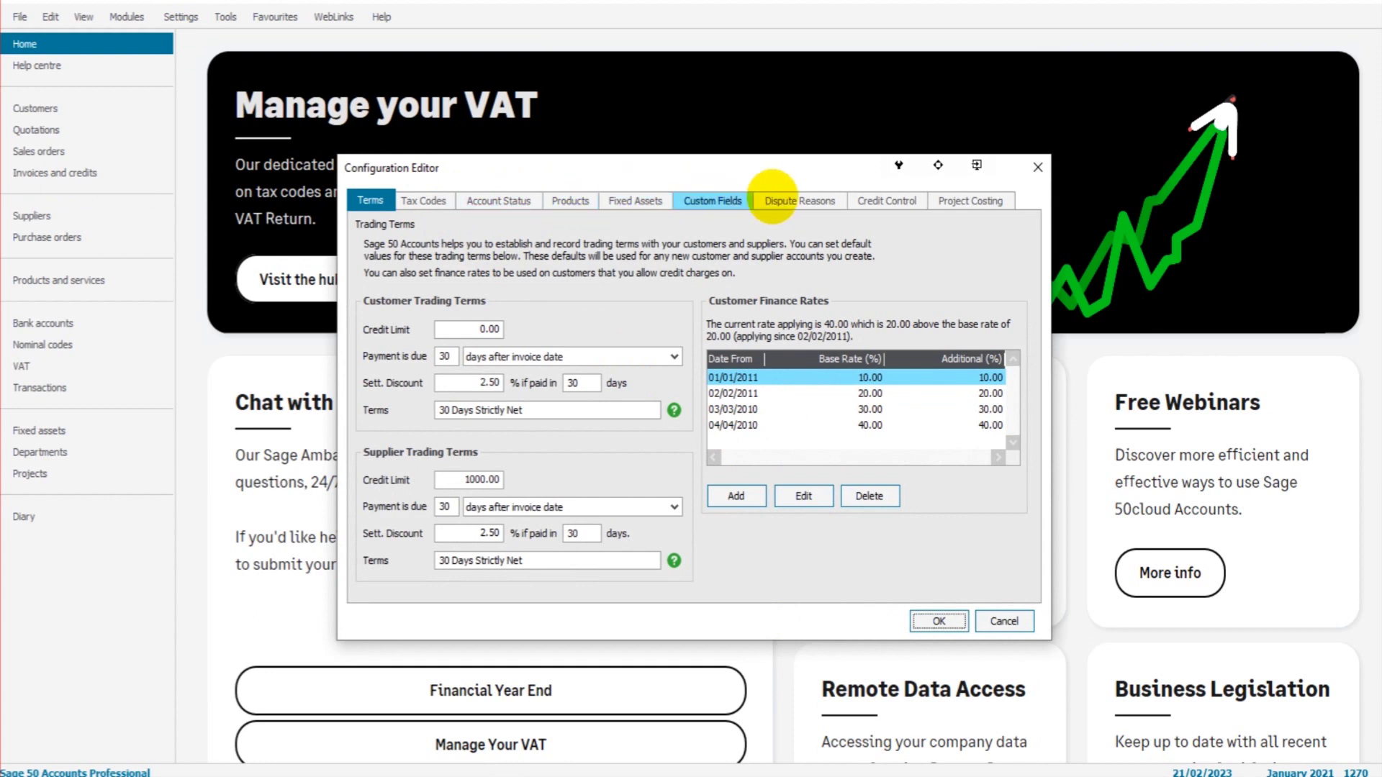
{"action": "left_click", "coordinate": [806, 201]}
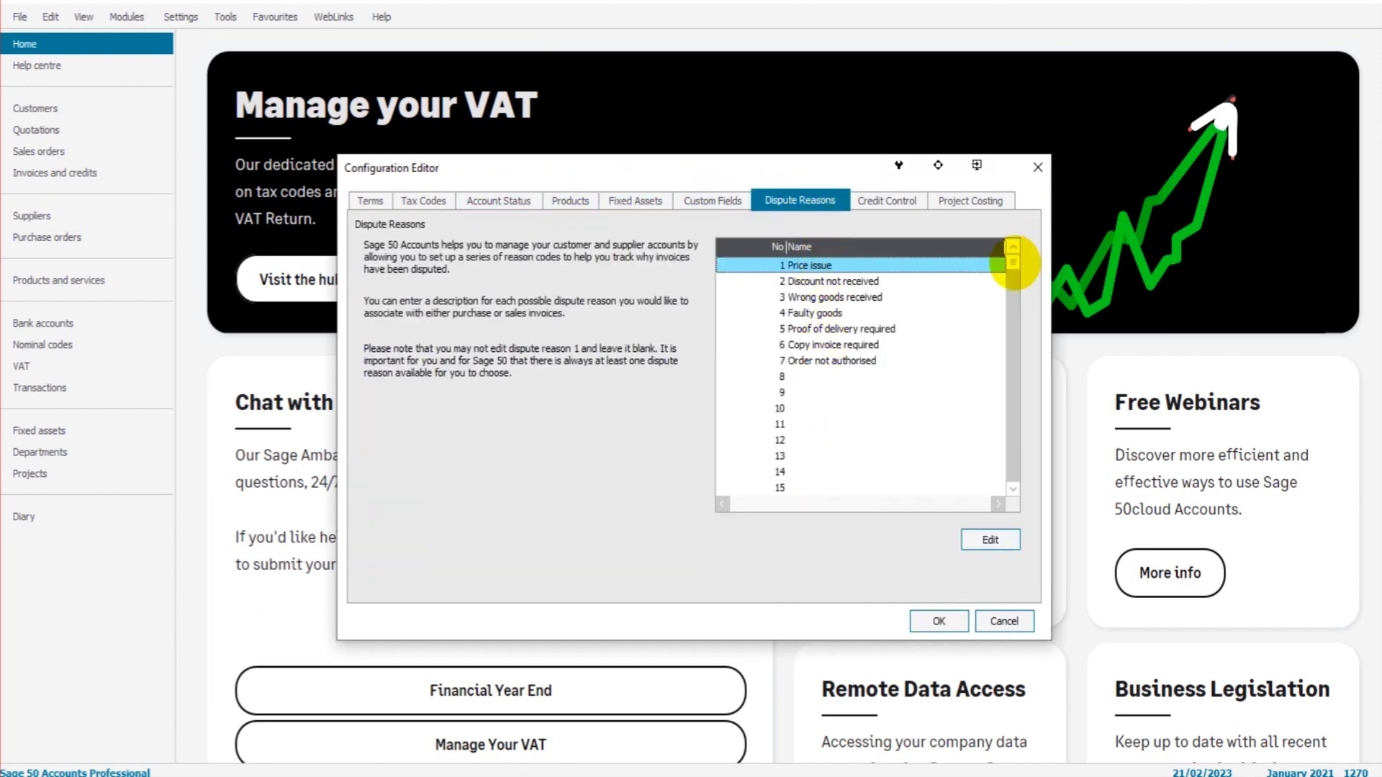
{"action": "left_click_drag", "start_coordinate": [1013, 264], "coordinate": [1011, 489]}
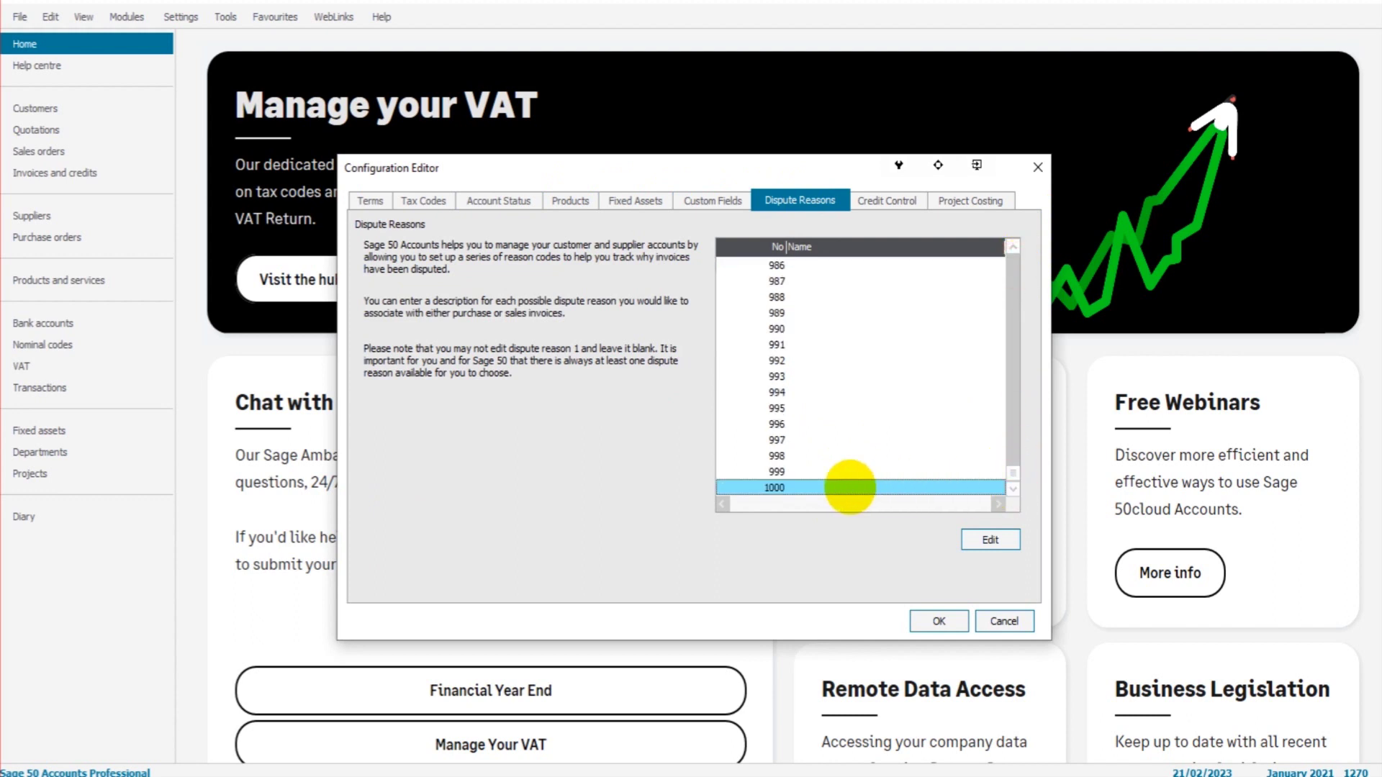
{"action": "left_click_drag", "start_coordinate": [1012, 469], "coordinate": [1011, 244]}
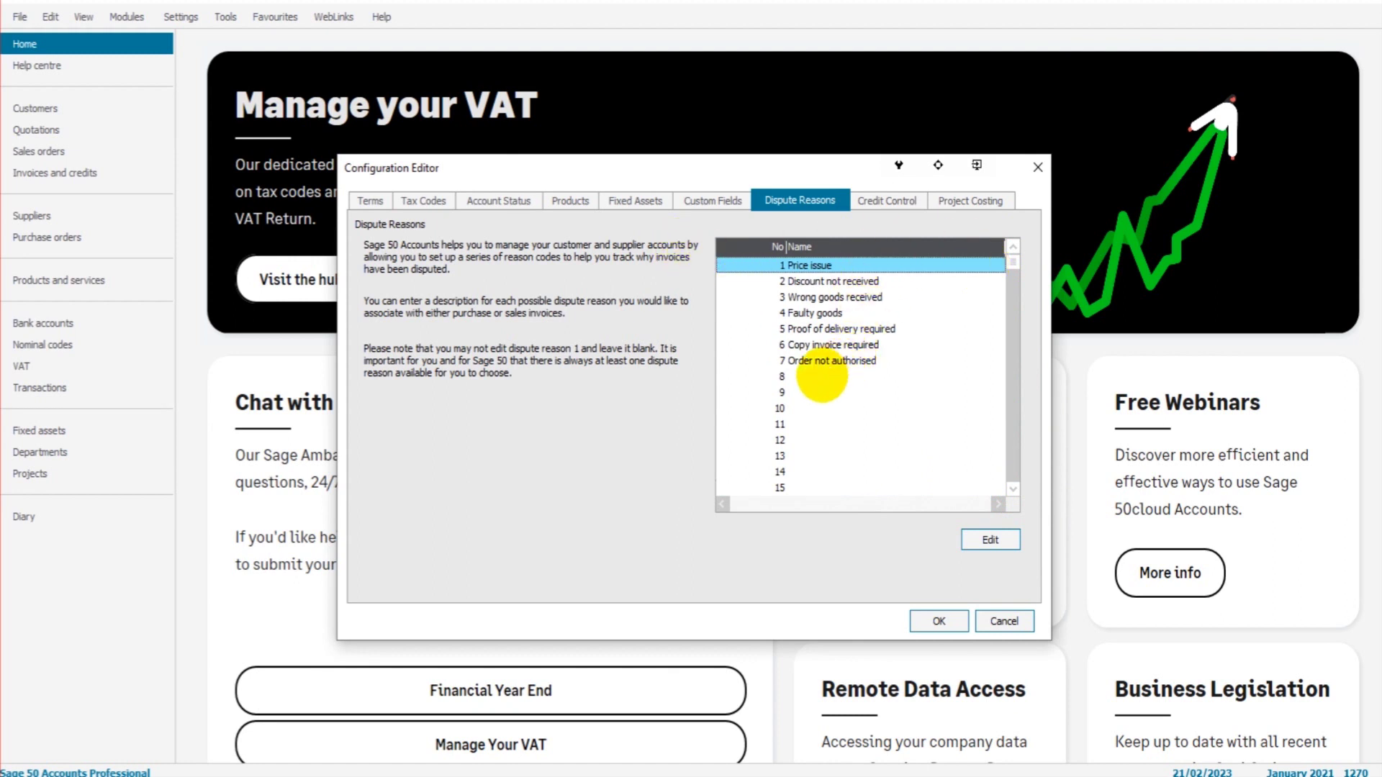
{"action": "left_click", "coordinate": [821, 375]}
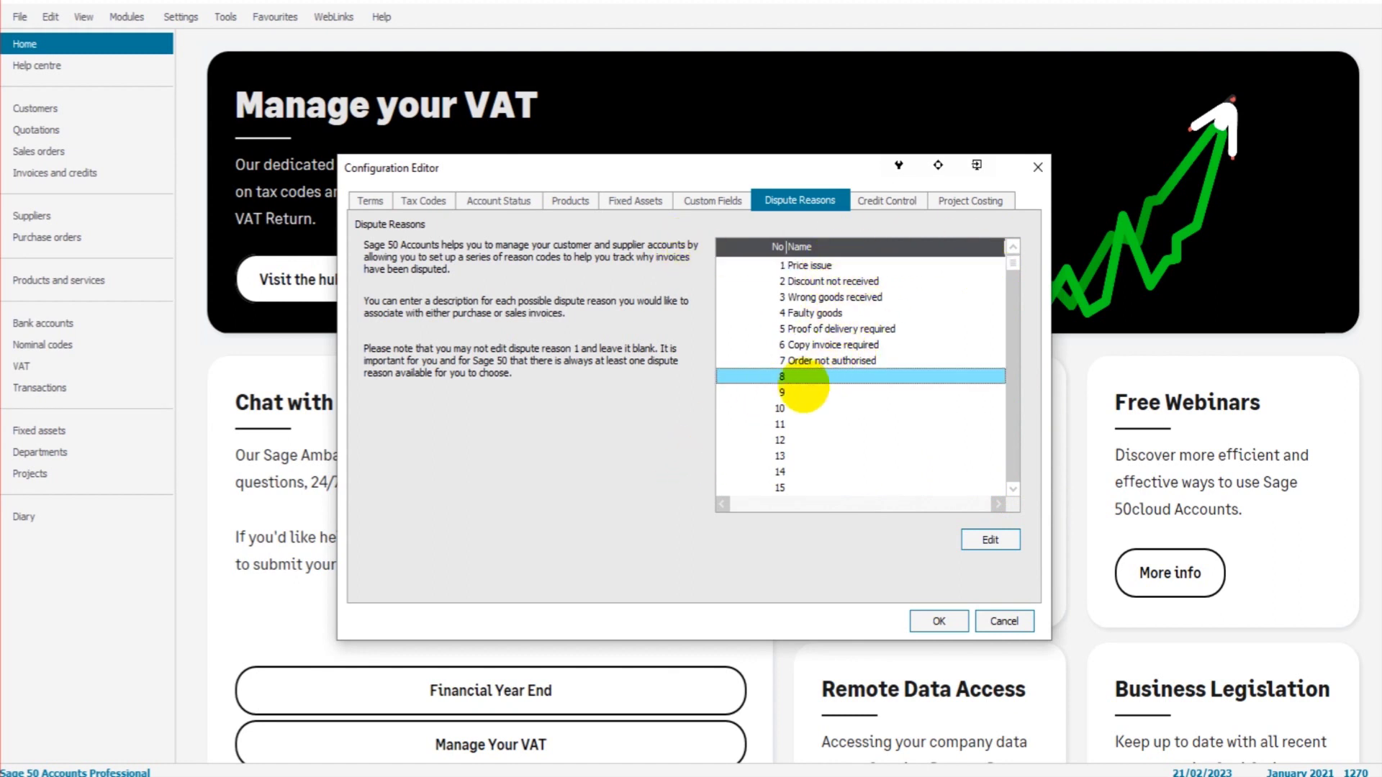
Name dispute reason 8 'No VAT invoice'.
{"action": "left_click", "coordinate": [968, 538]}
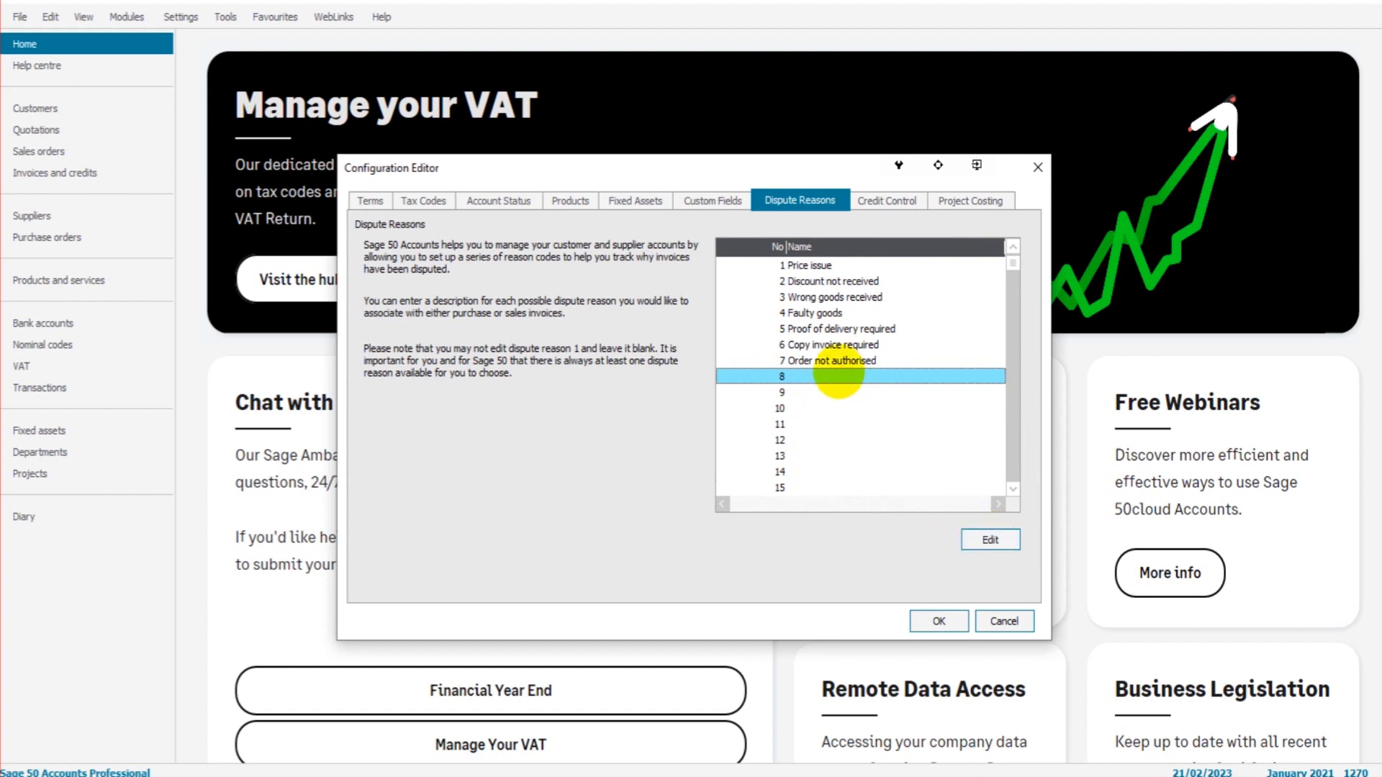
{"action": "left_click", "coordinate": [970, 539]}
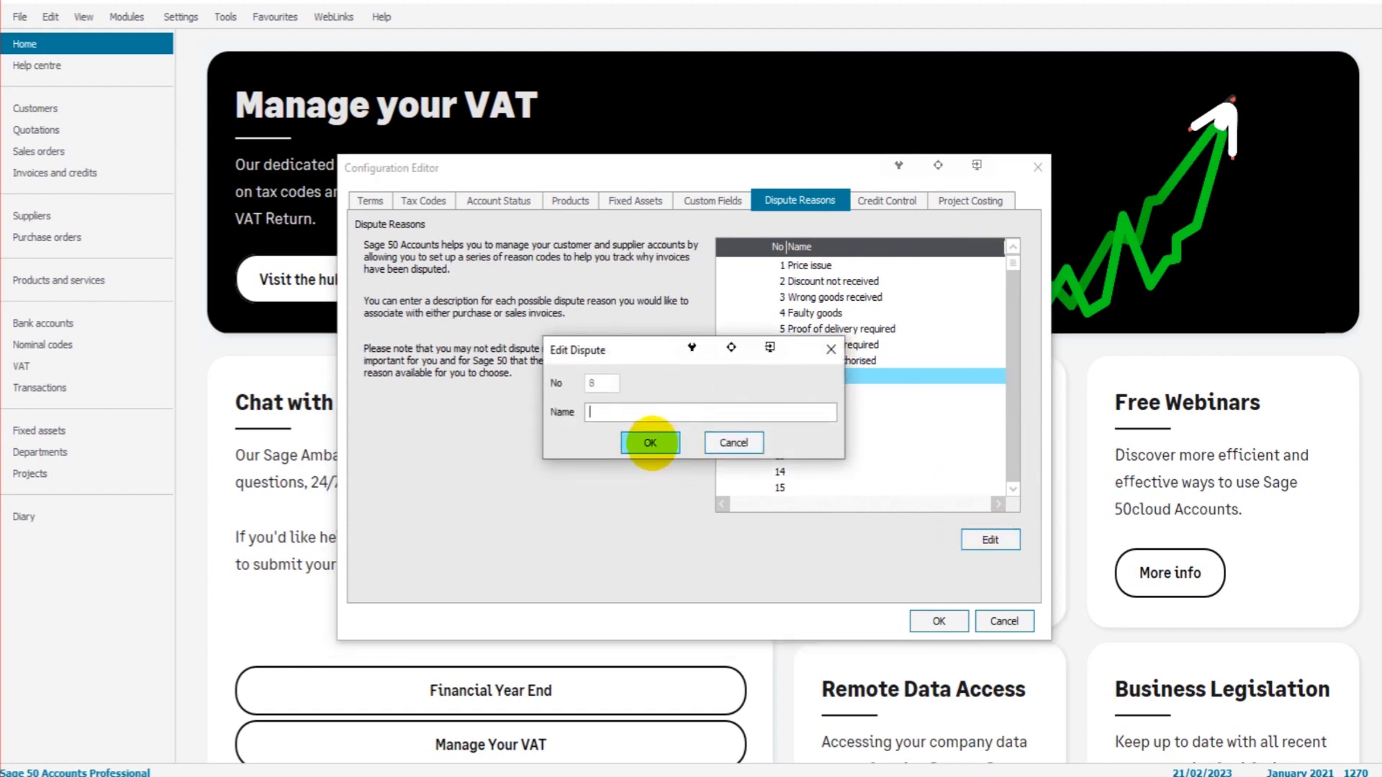
{"action": "left_click_drag", "start_coordinate": [654, 350], "coordinate": [552, 302]}
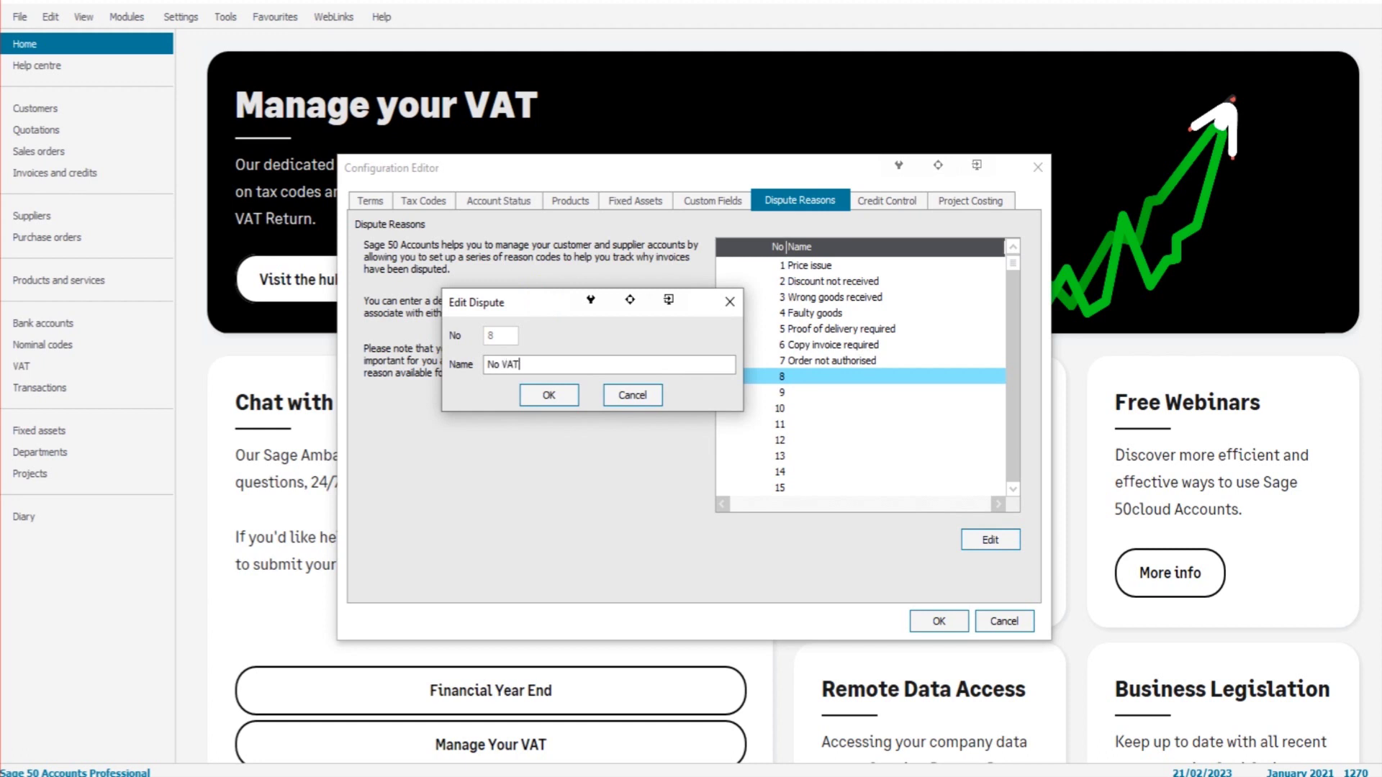
{"action": "type", "text": "oice"}
{"action": "left_click", "coordinate": [549, 394]}
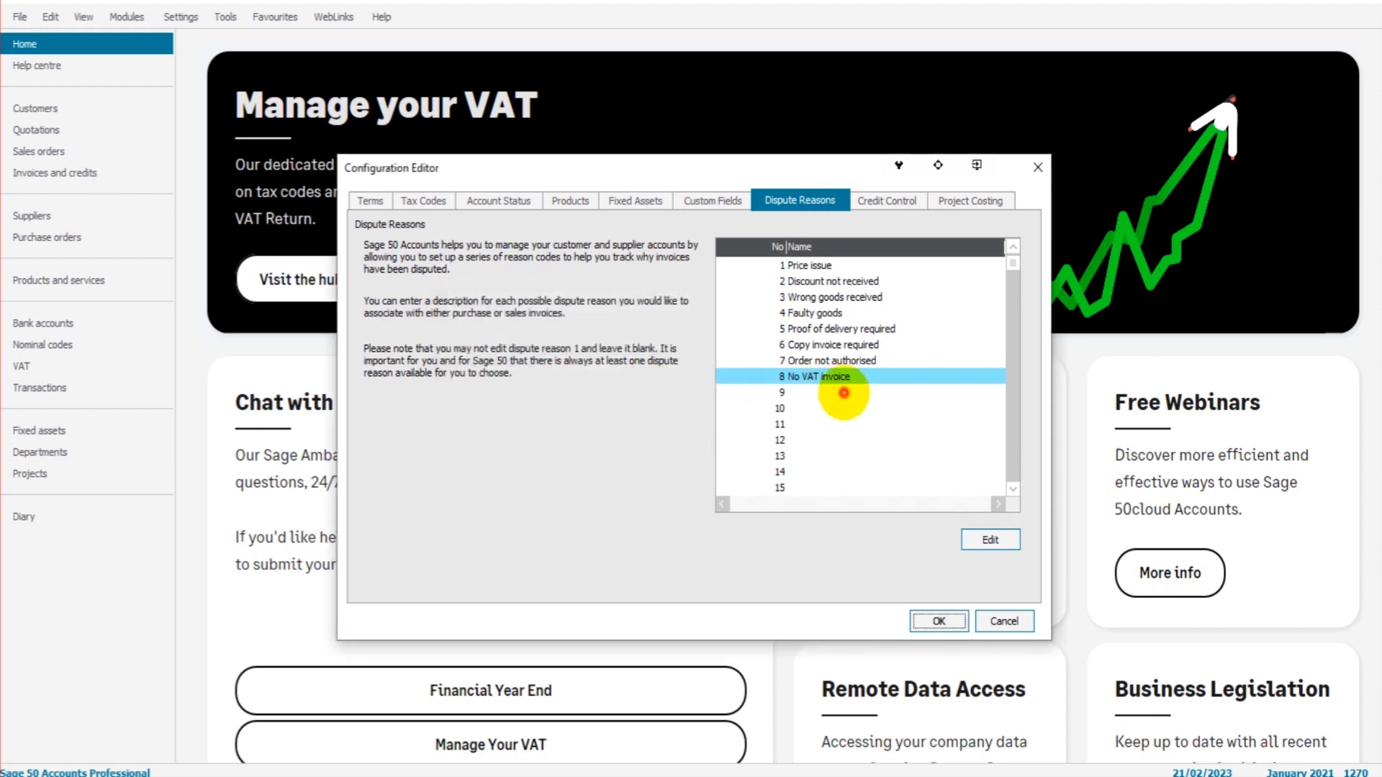
Name dispute reason 9 'Documentation'.
{"action": "left_click", "coordinate": [844, 393]}
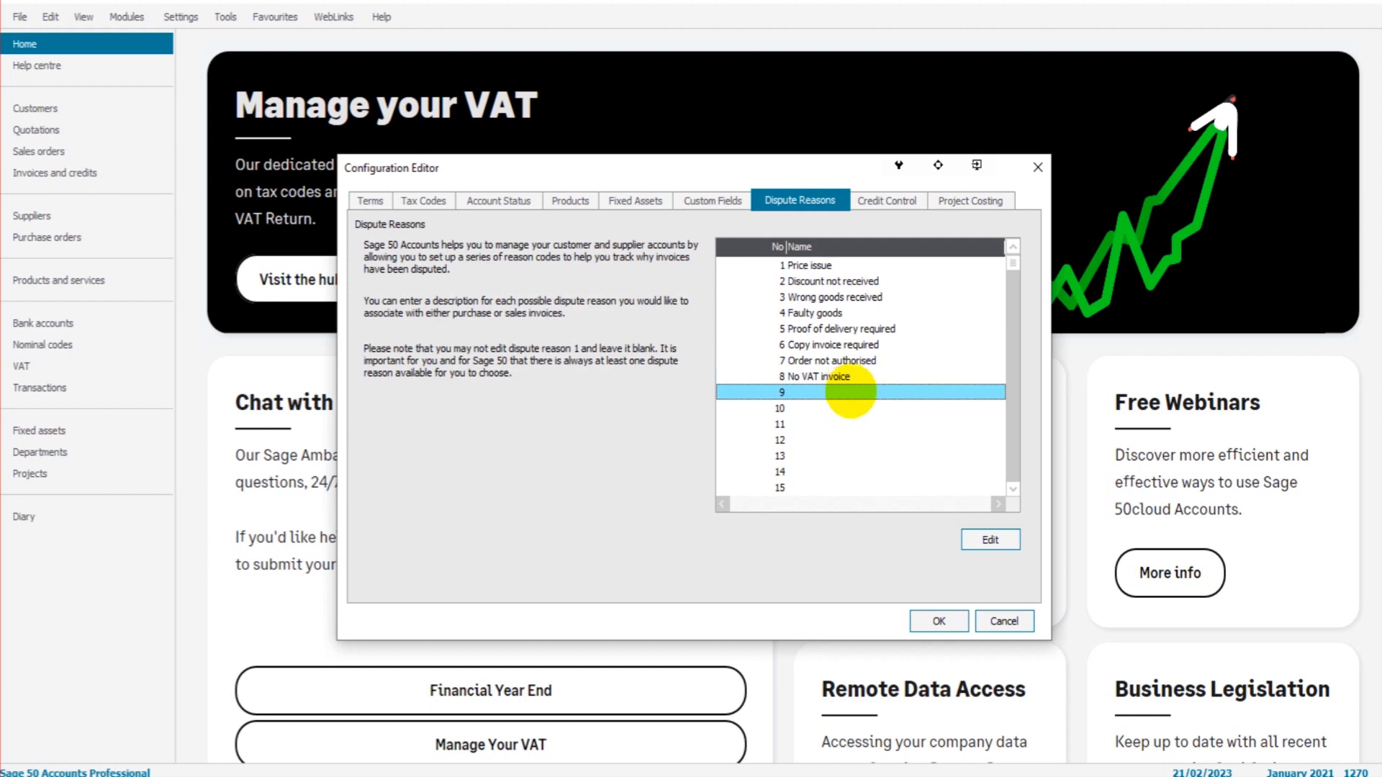
{"action": "left_click", "coordinate": [988, 541]}
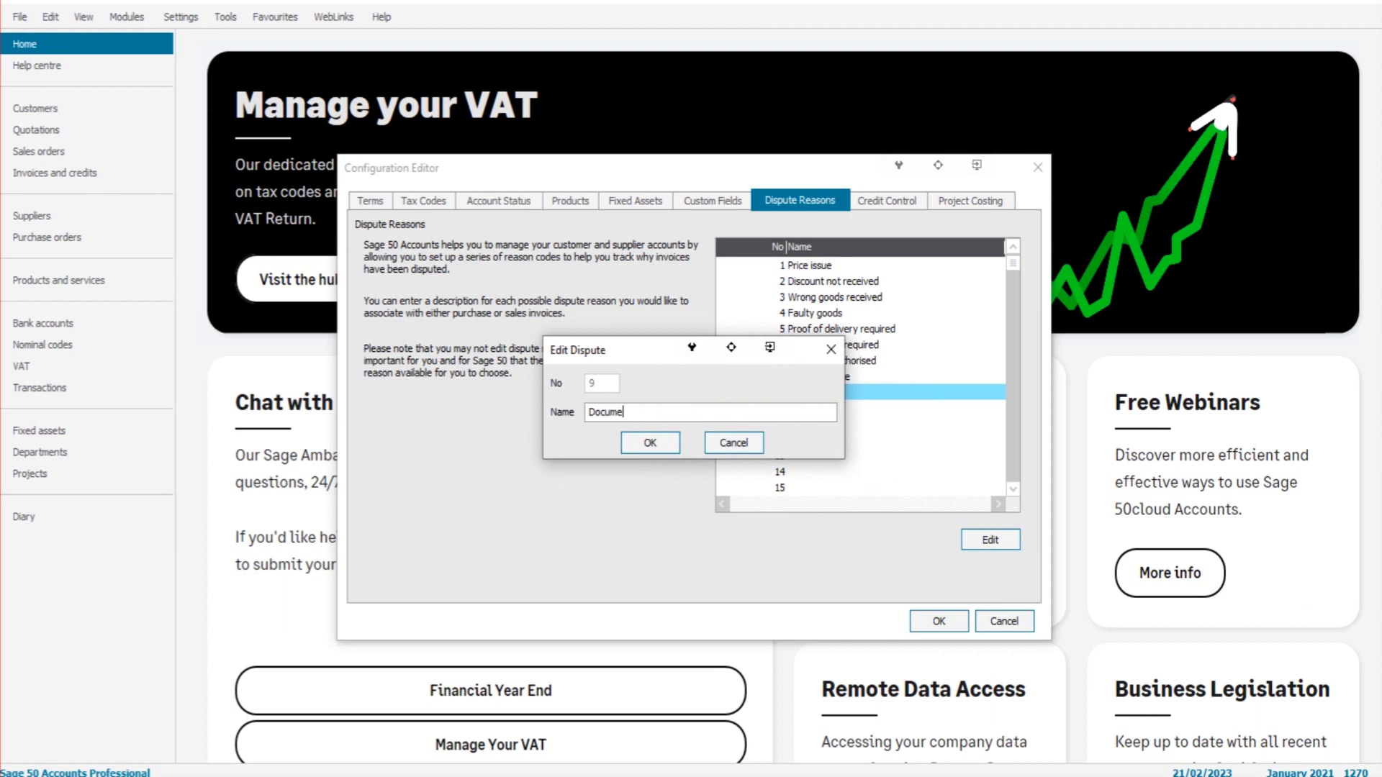
{"action": "type", "text": "Documentation"}
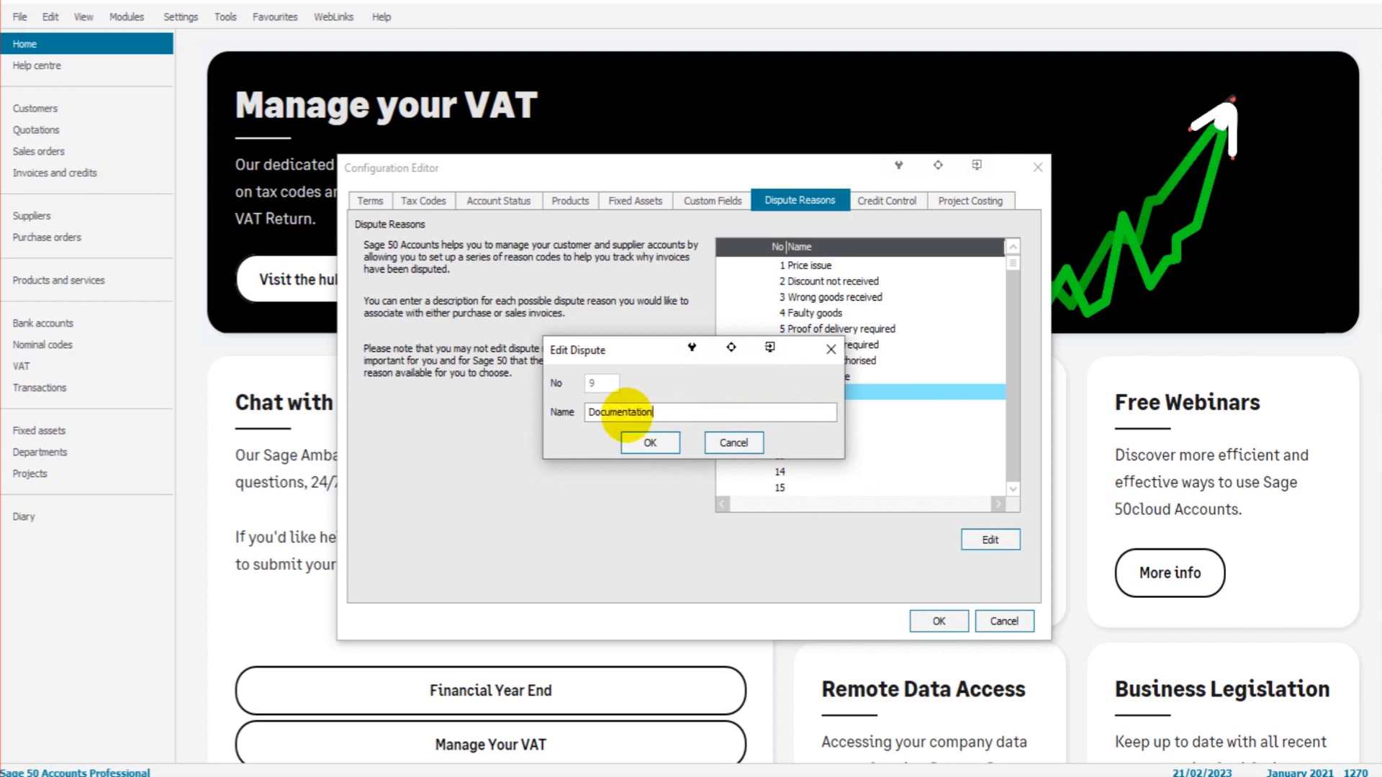
{"action": "left_click", "coordinate": [647, 441]}
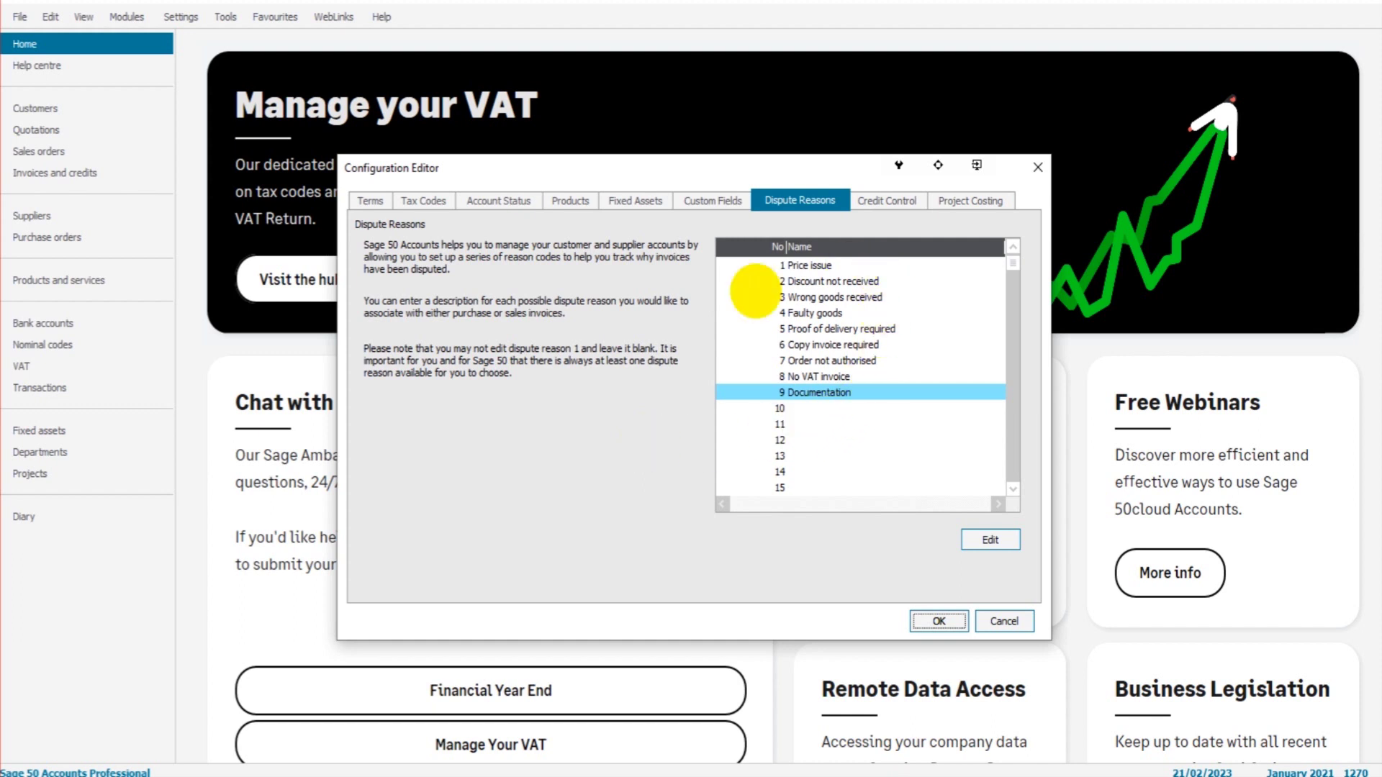
Fill empty dispute reason slot 10 with 'Authorisation Required' and save the Configuration Editor.
{"action": "left_click", "coordinate": [907, 404]}
{"action": "scroll", "coordinate": [906, 387], "scroll_direction": "down", "scroll_amount": 3}
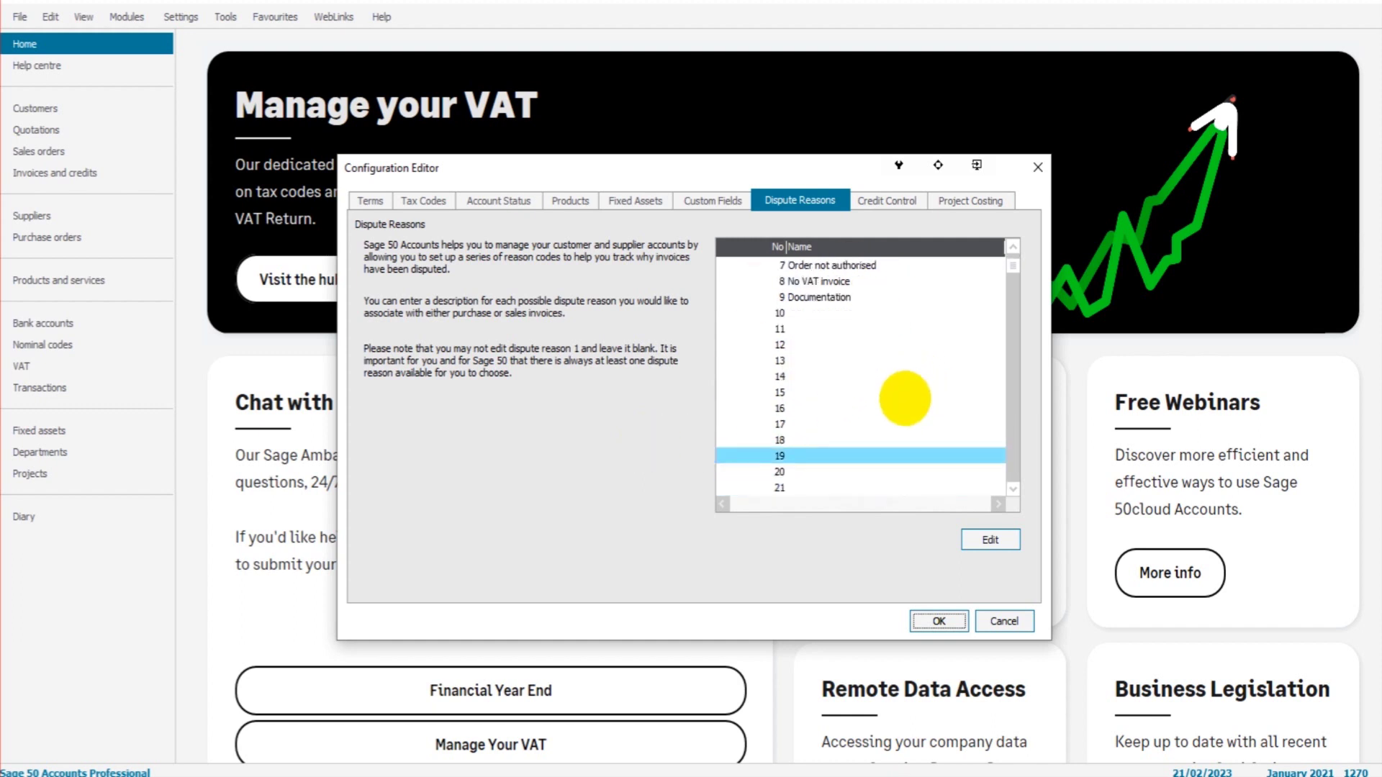
{"action": "scroll", "coordinate": [901, 400], "scroll_direction": "up", "scroll_amount": 5}
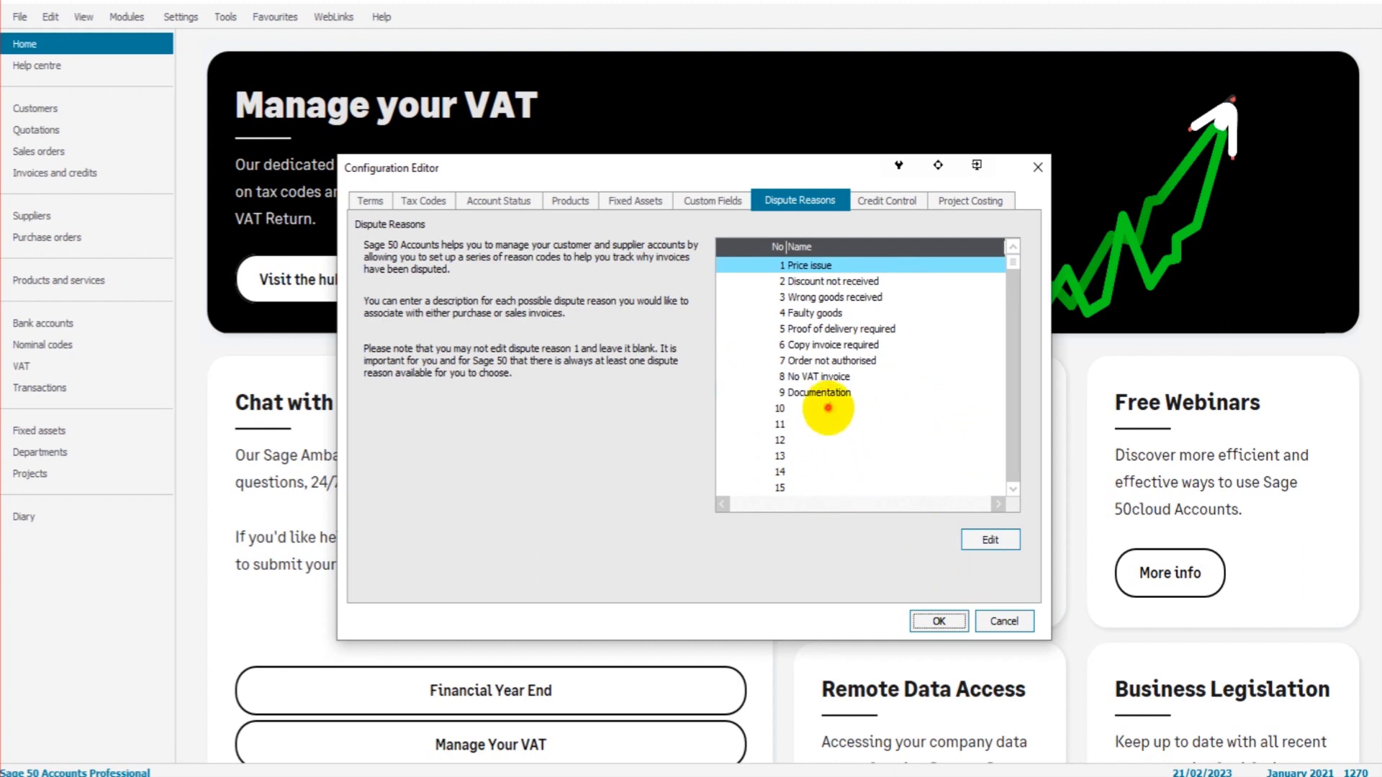
{"action": "left_click", "coordinate": [831, 409]}
{"action": "left_click", "coordinate": [1000, 540]}
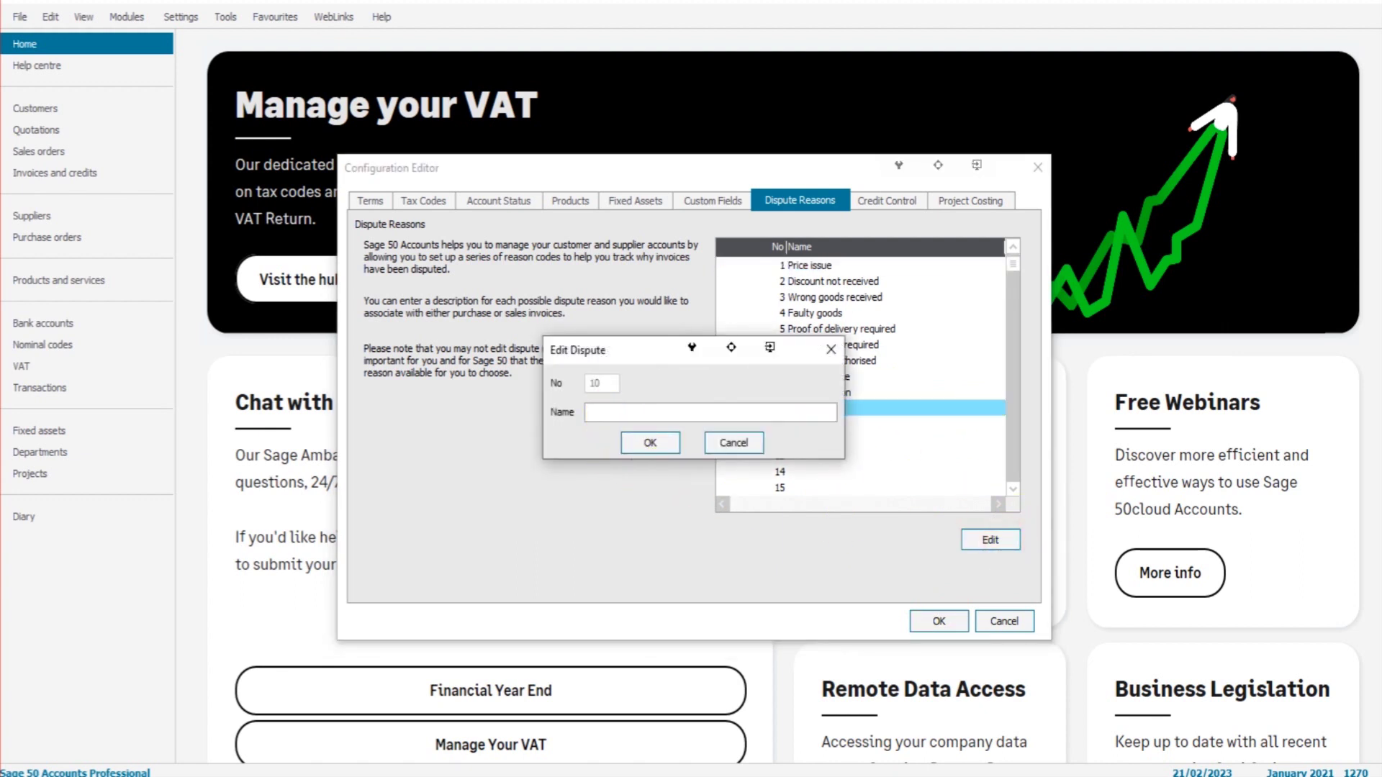
{"action": "type", "text": "Authorisation Required"}
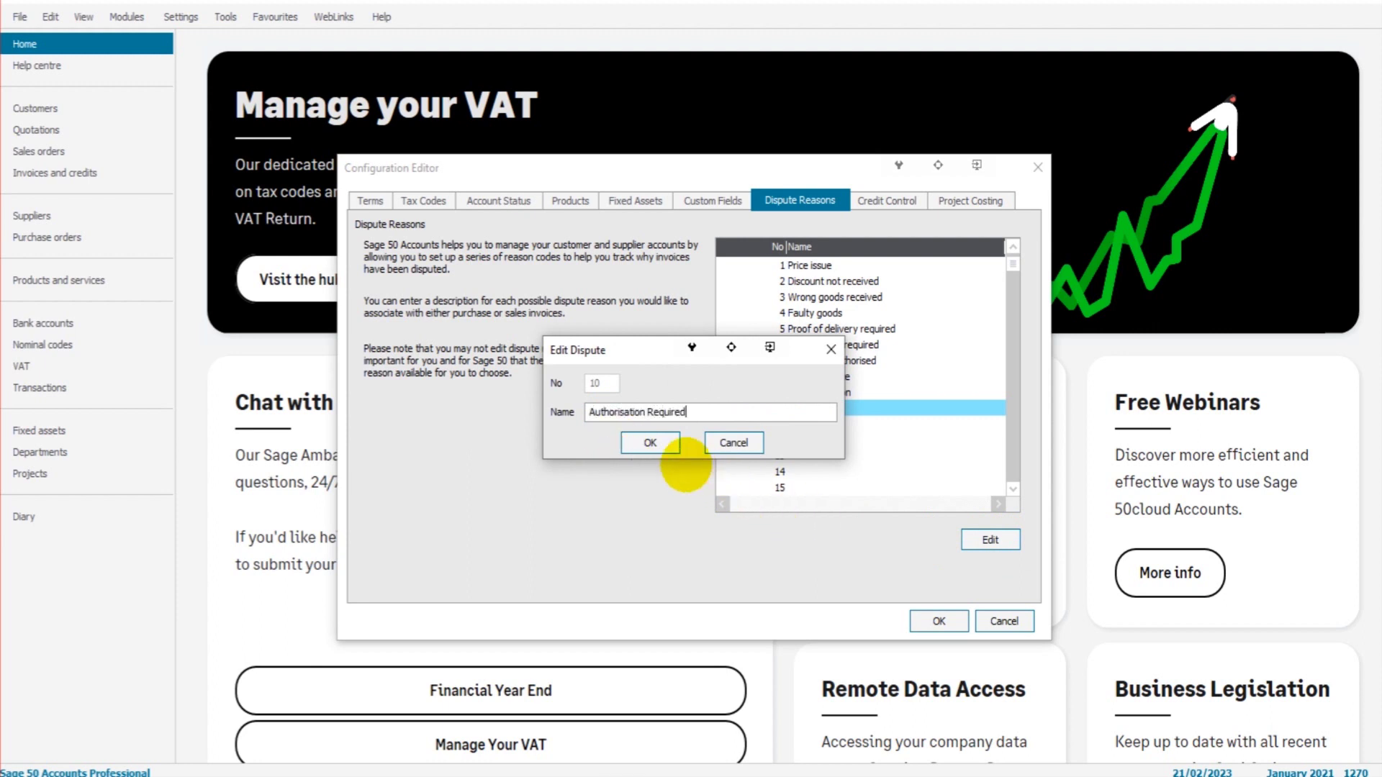
{"action": "left_click", "coordinate": [650, 443]}
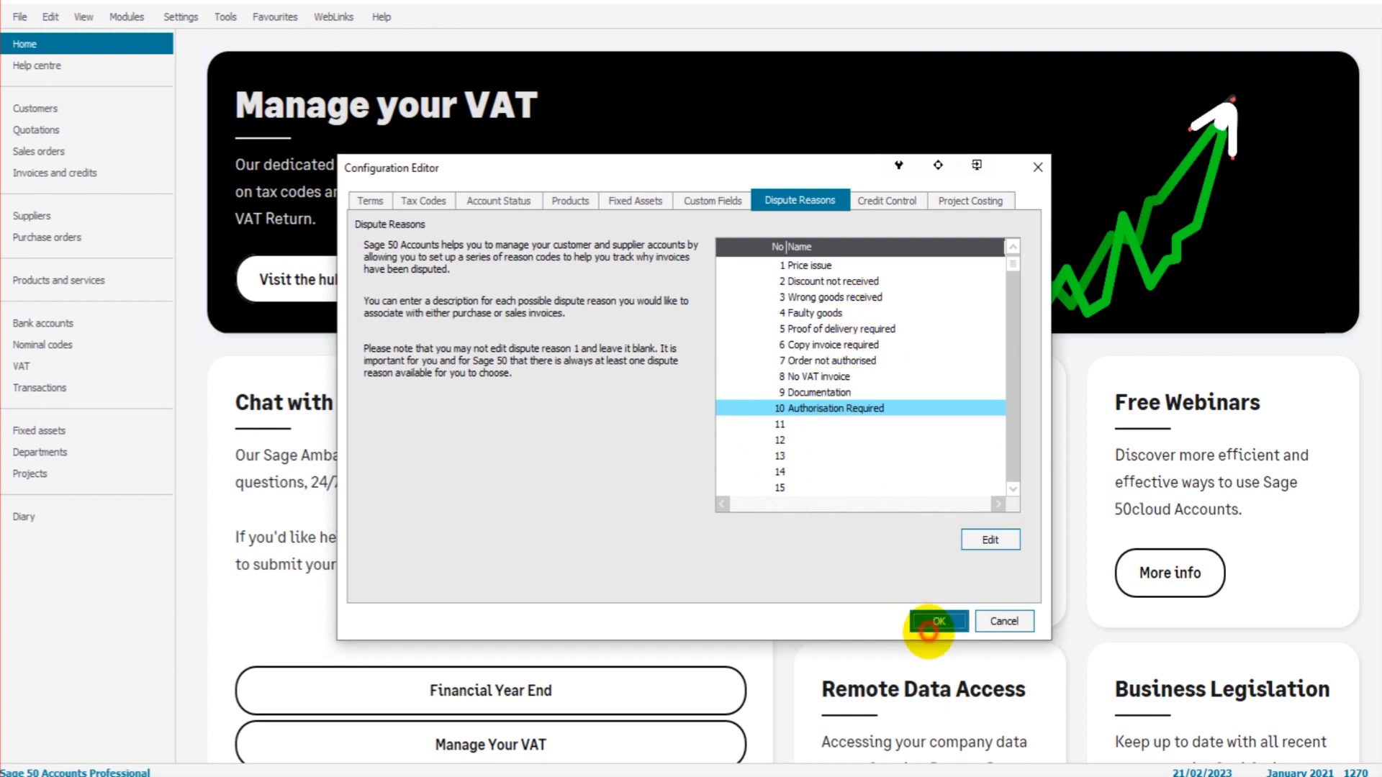
{"action": "left_click", "coordinate": [939, 620]}
Go to the Customers list from the left navigation pane.
{"action": "left_click", "coordinate": [62, 110]}
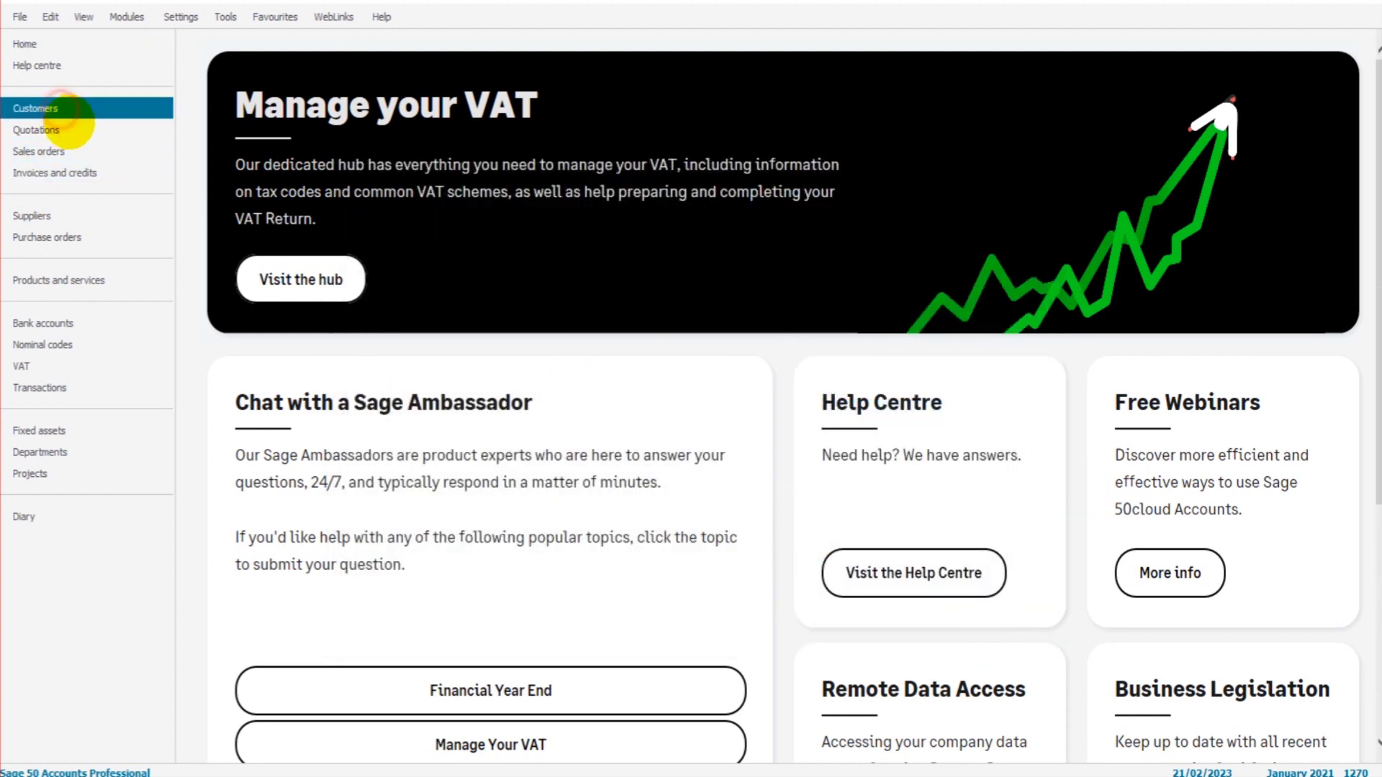